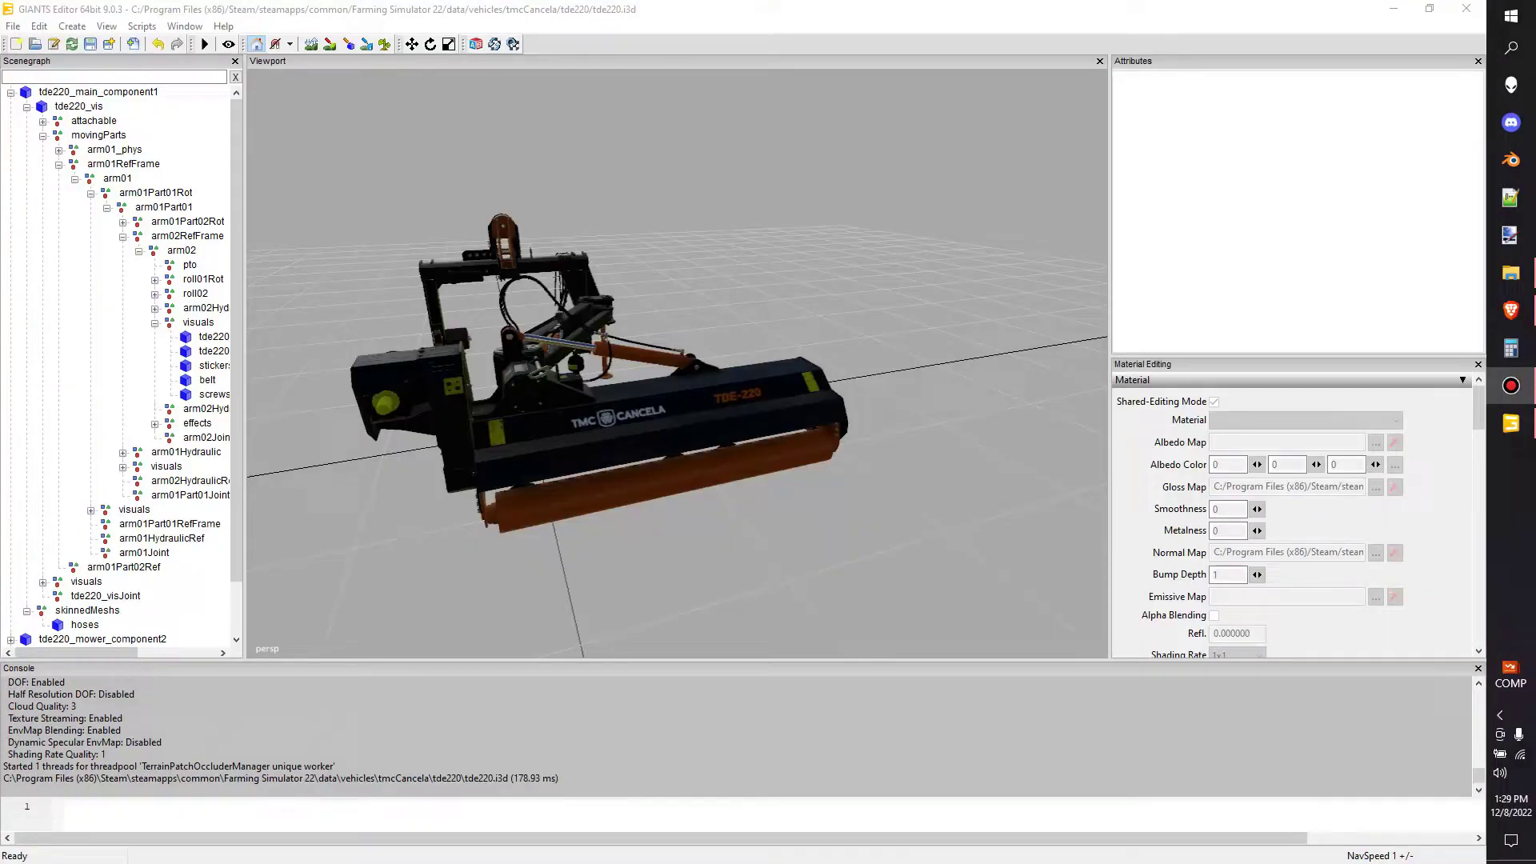
- Examine the mower model and the node hierarchy under tde220_vis, including its attachable and movingParts groups
middle_drag(717, 424, 760, 410)
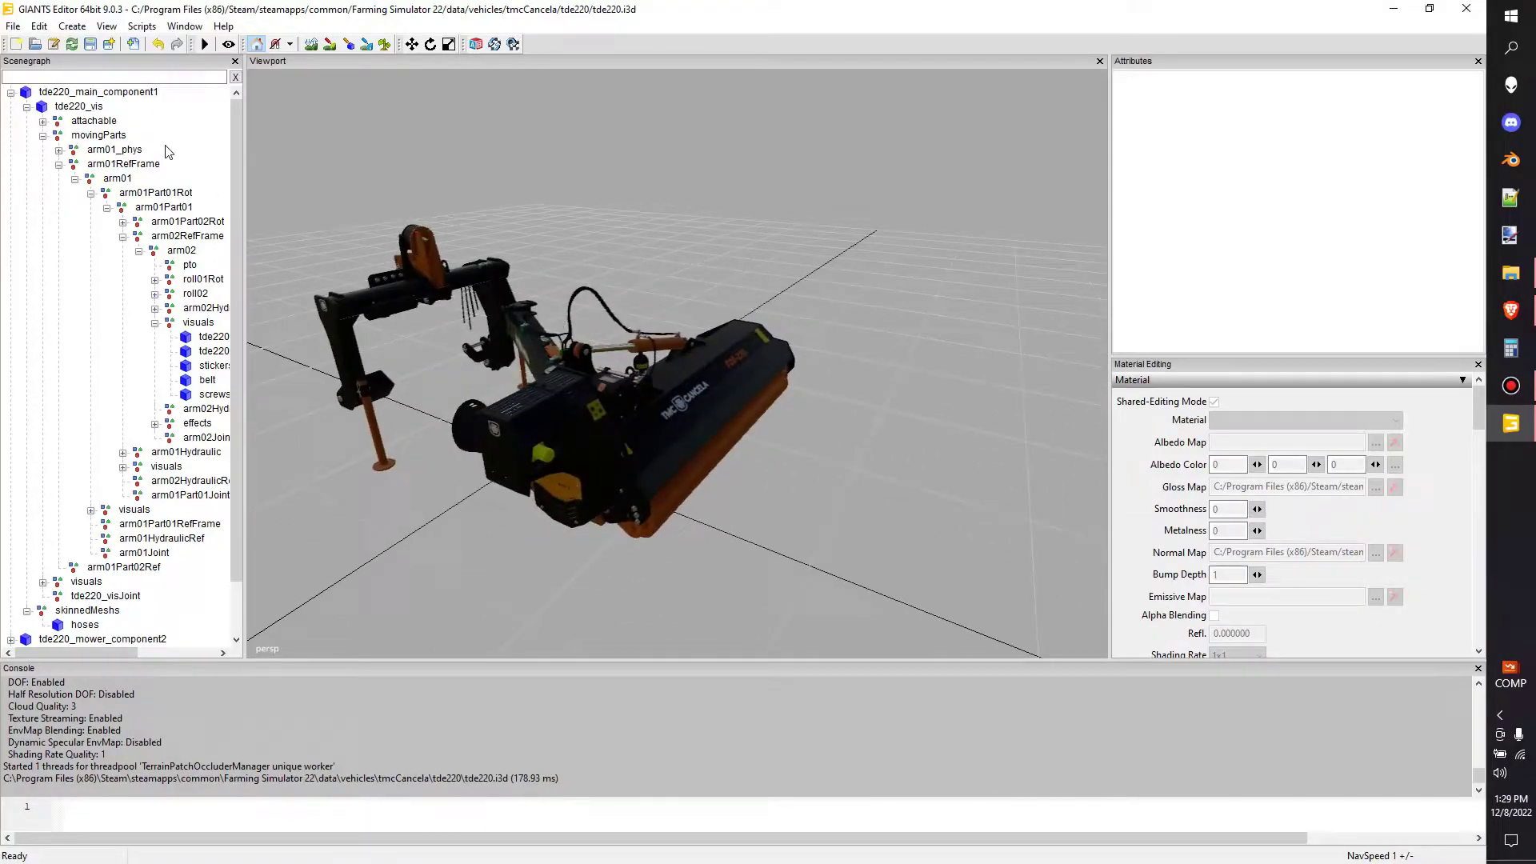
drag(245, 153, 324, 173)
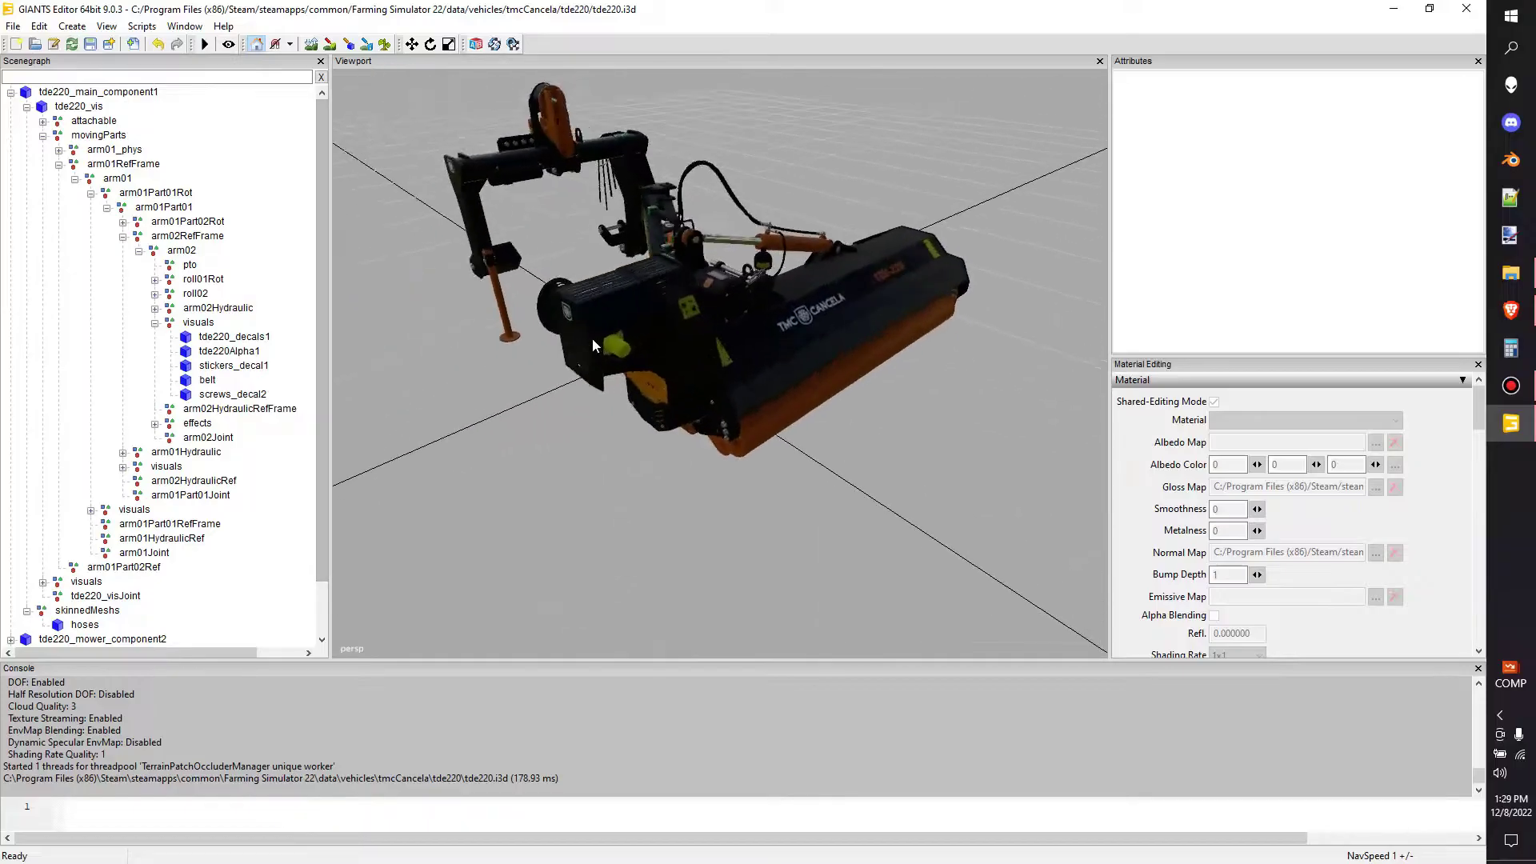
middle_drag(512, 376, 721, 348)
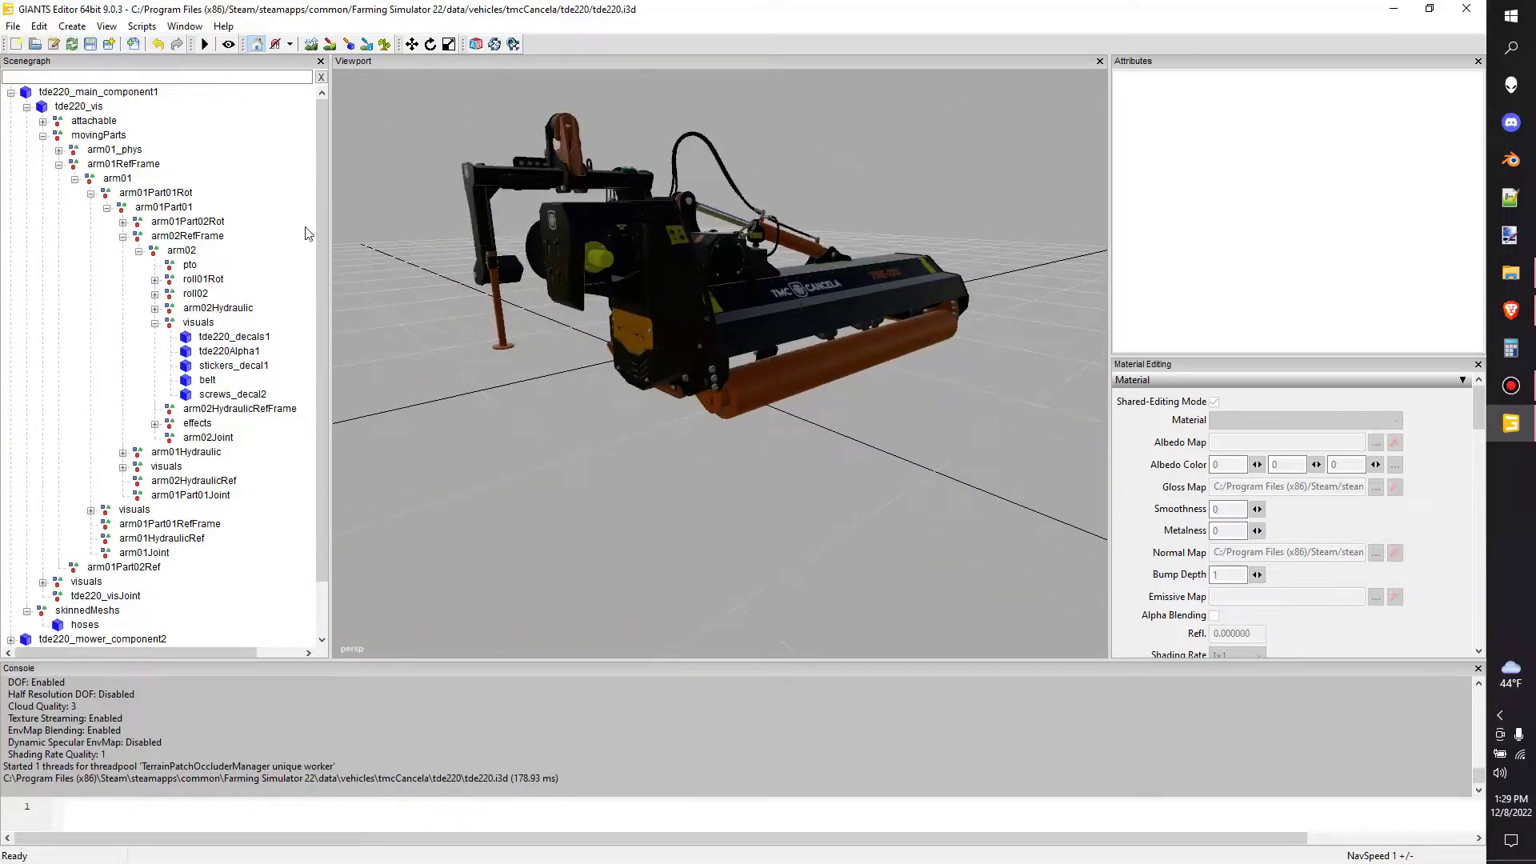
click(43, 137)
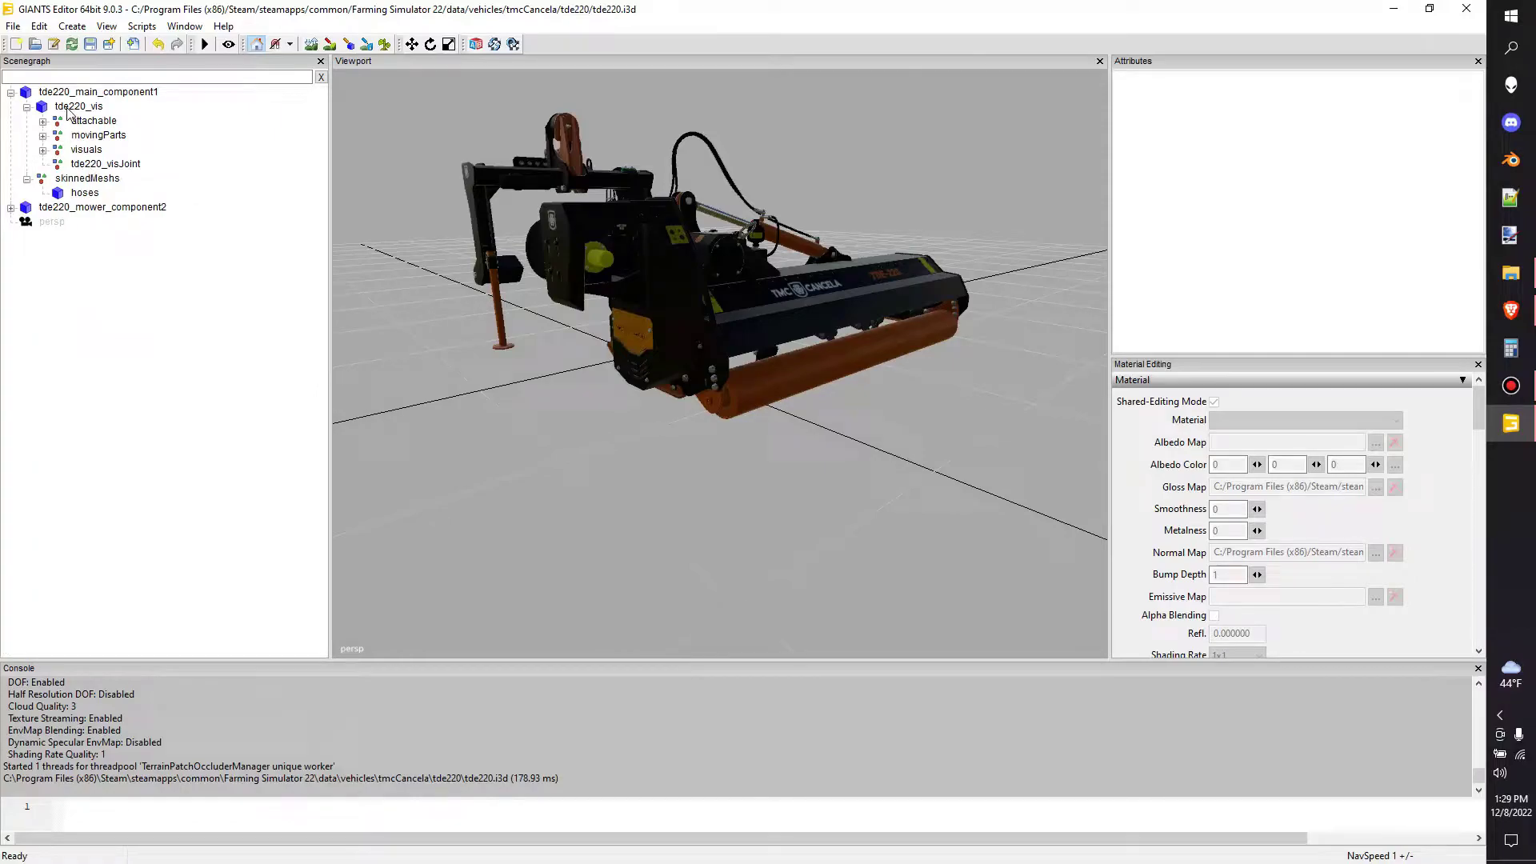
middle_drag(789, 364, 692, 355)
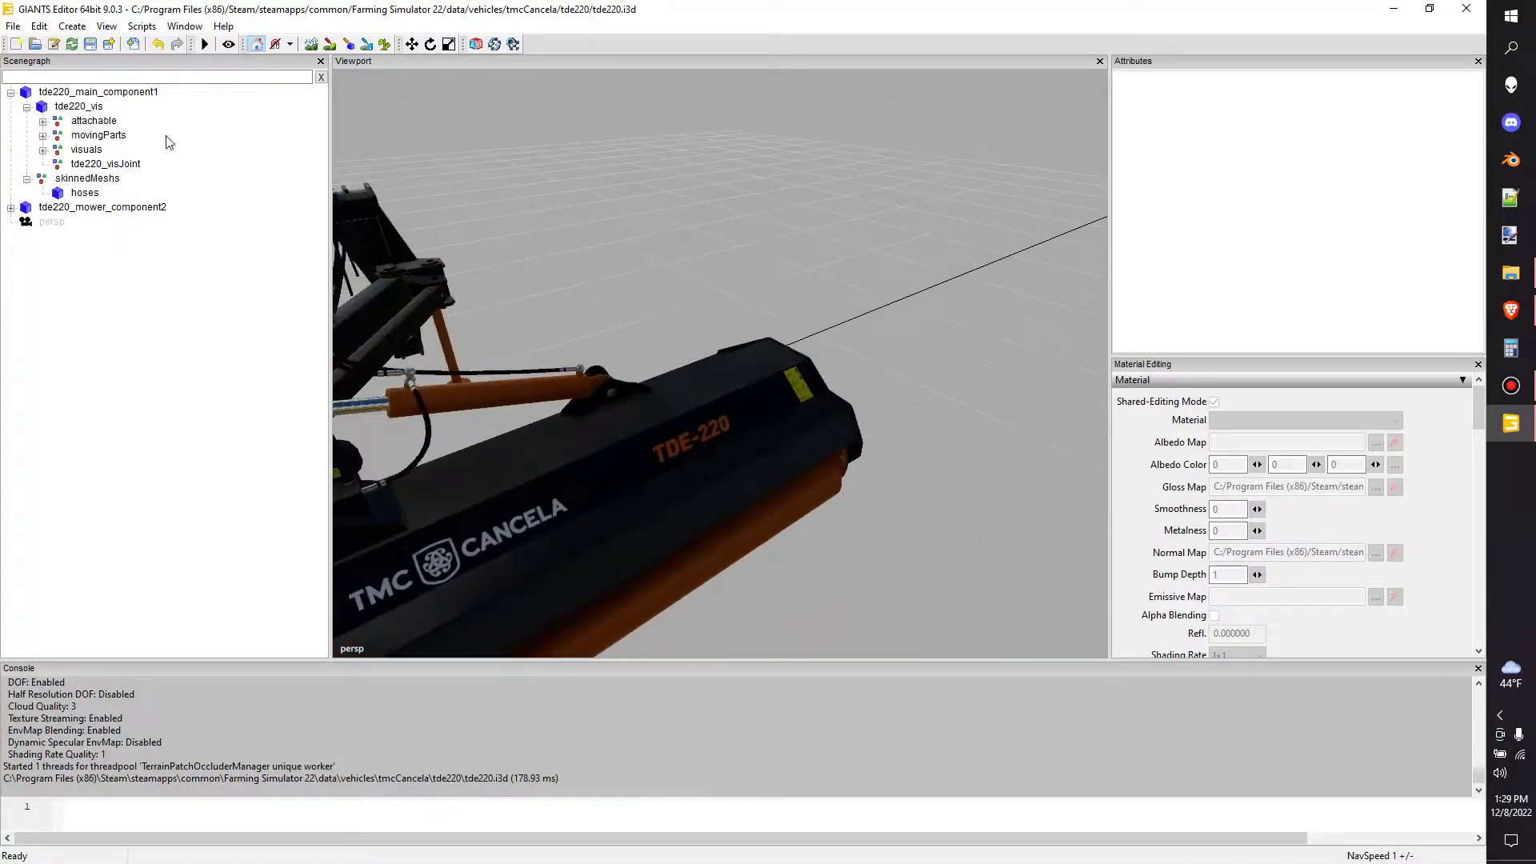
click(43, 122)
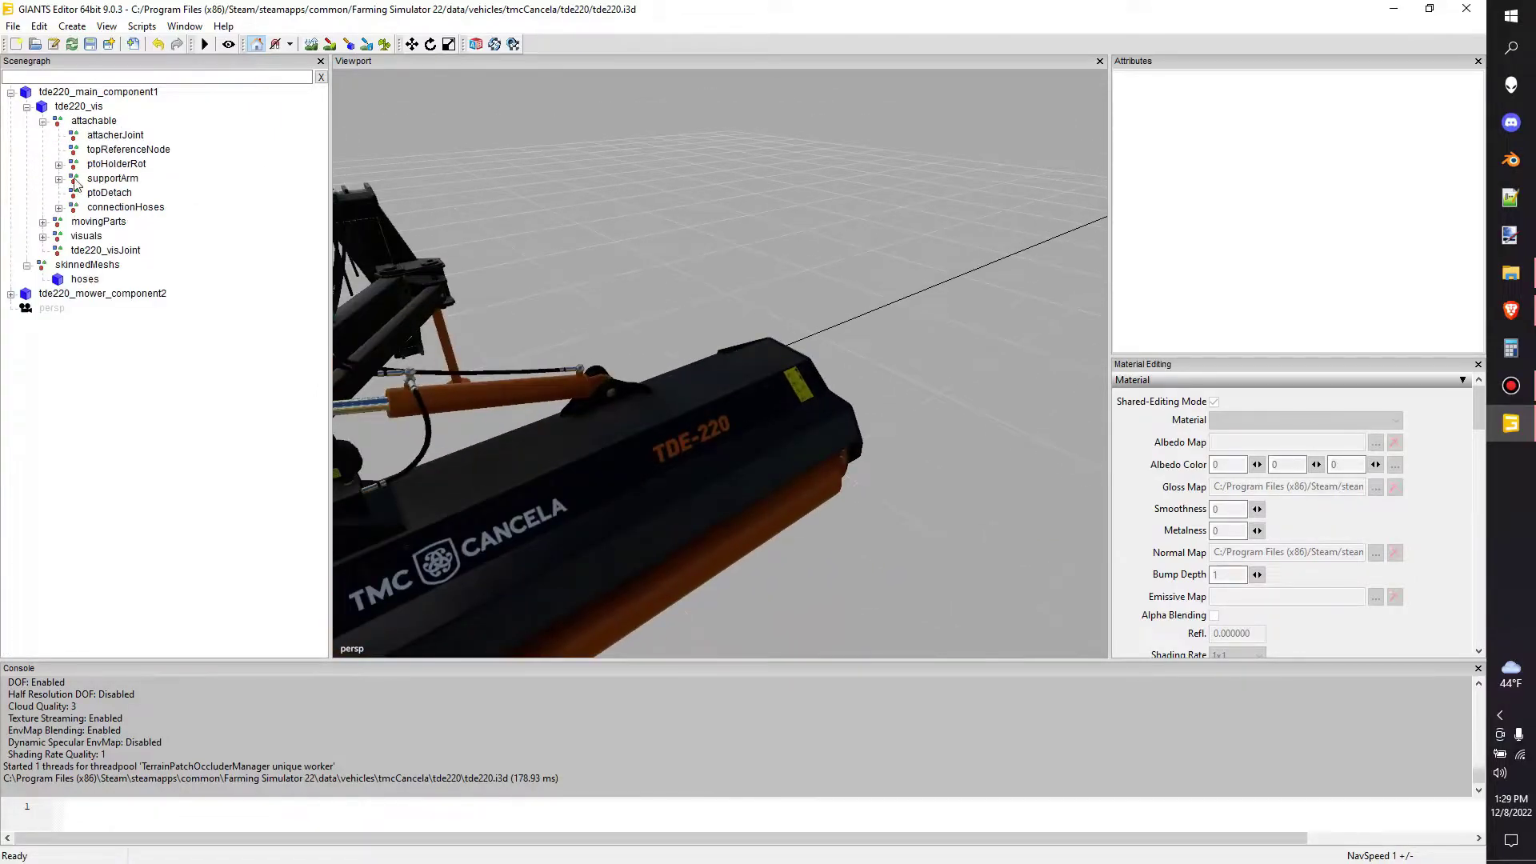
click(44, 223)
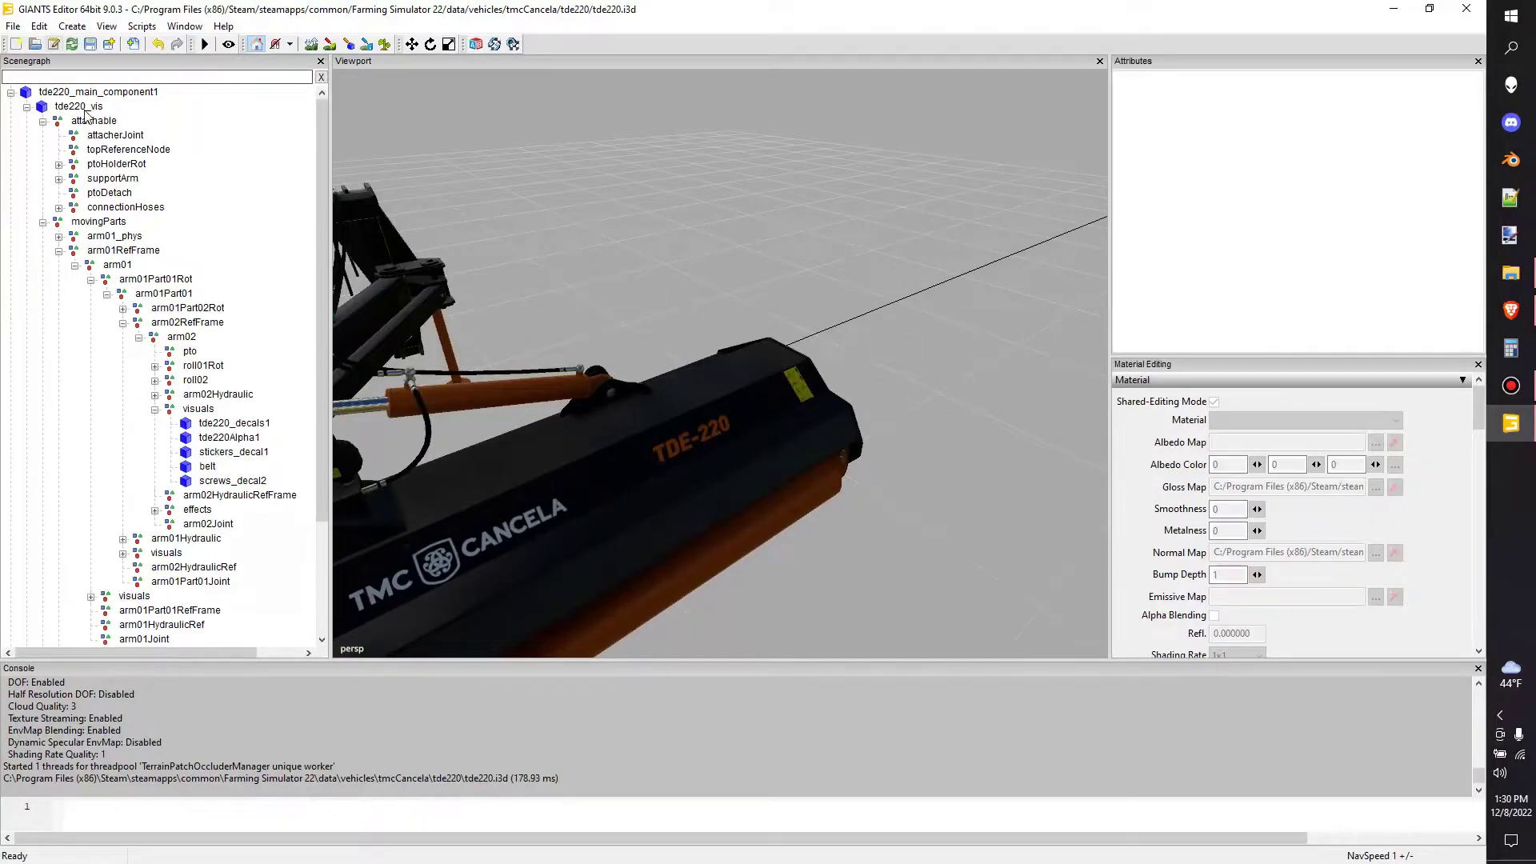
- Copy the tde220_vis object and paste it at the root level of the scenegraph
click(41, 108)
click(26, 107)
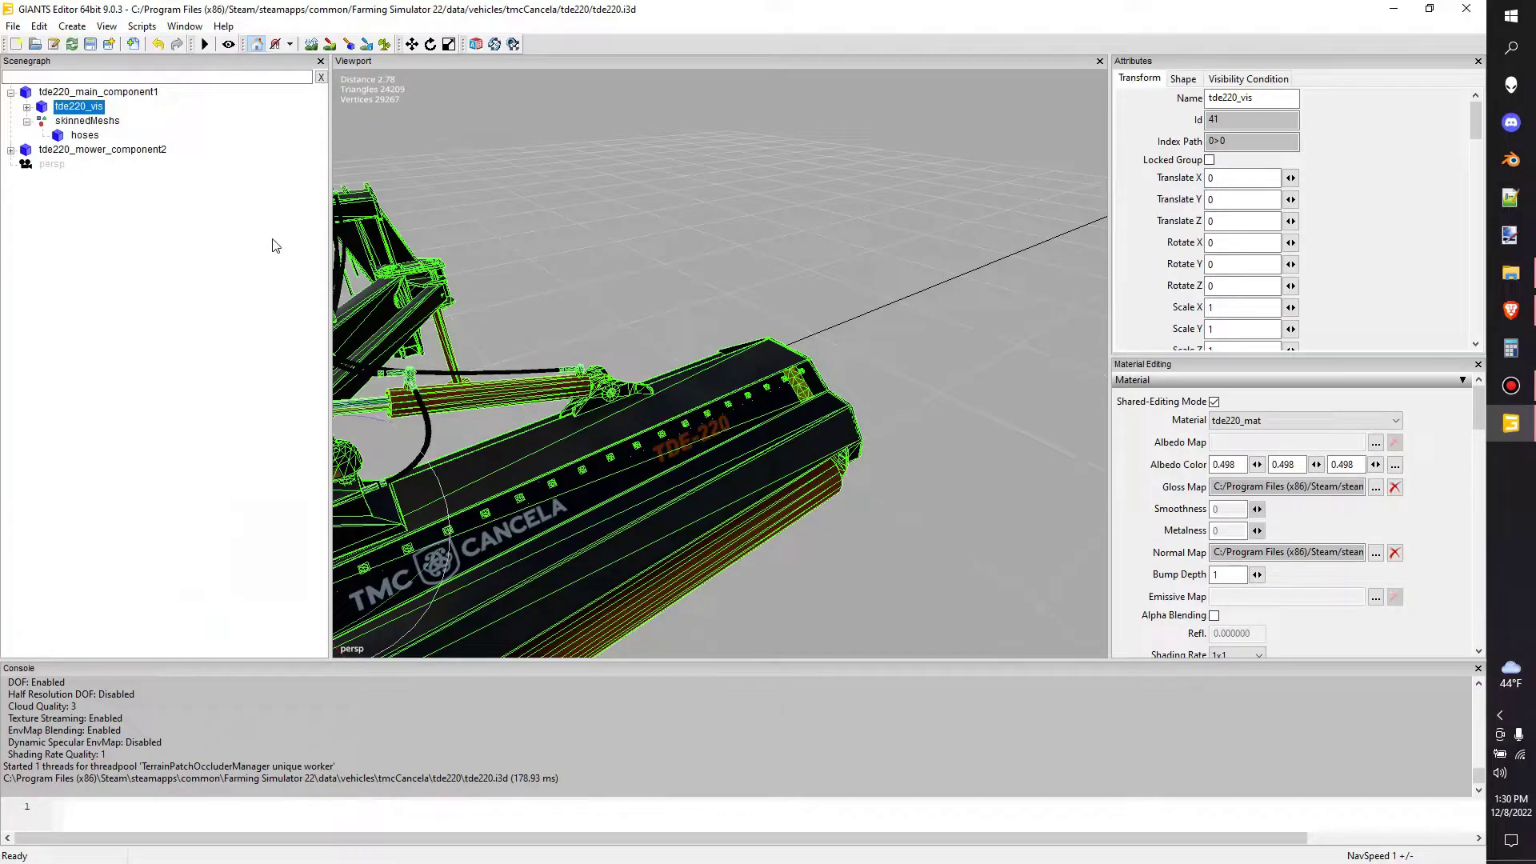
click(182, 289)
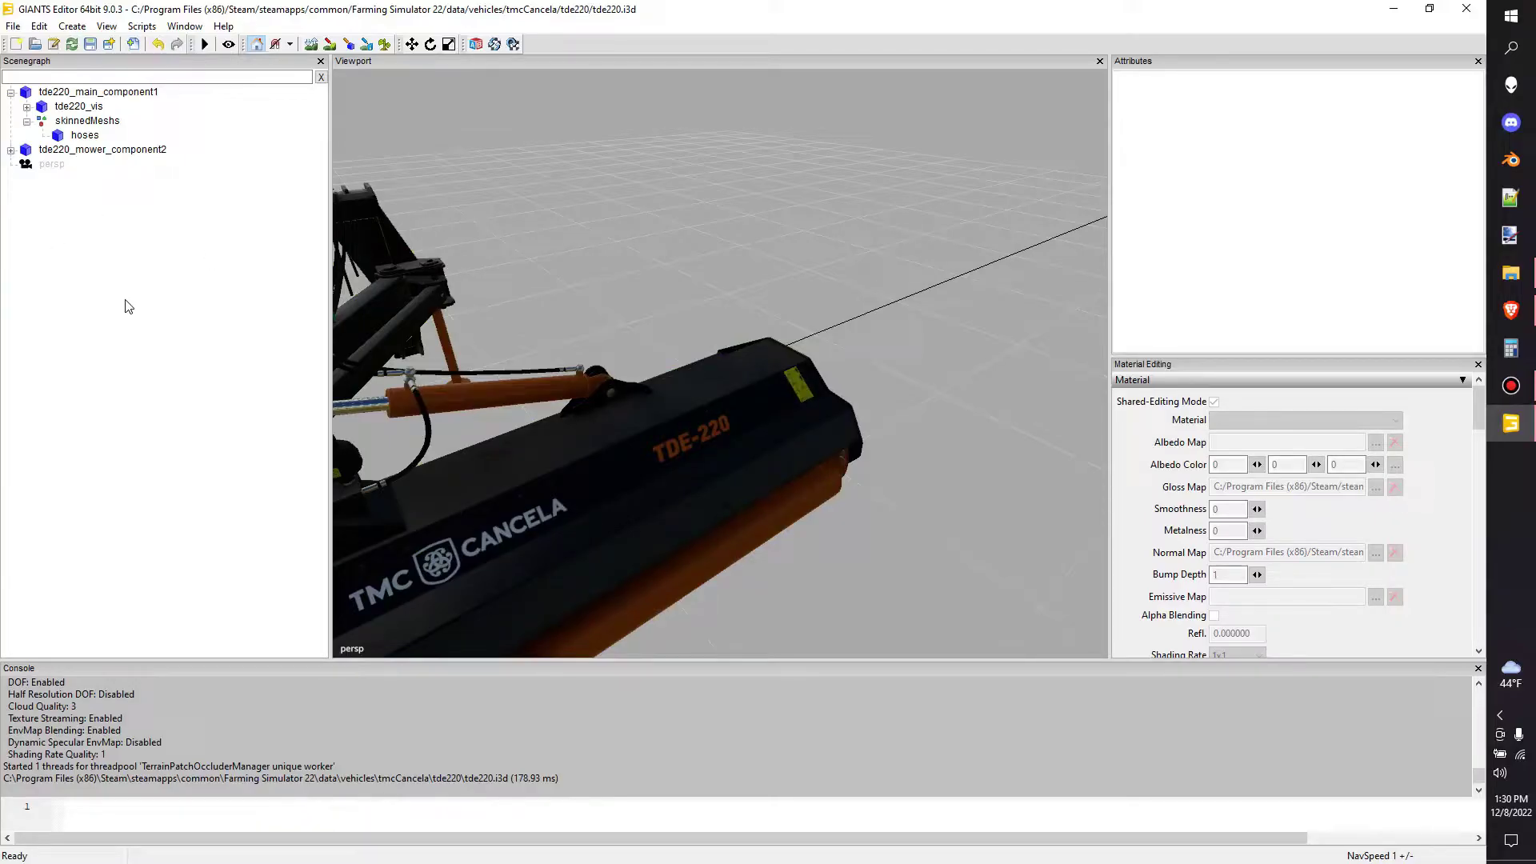
key(ctrl+v)
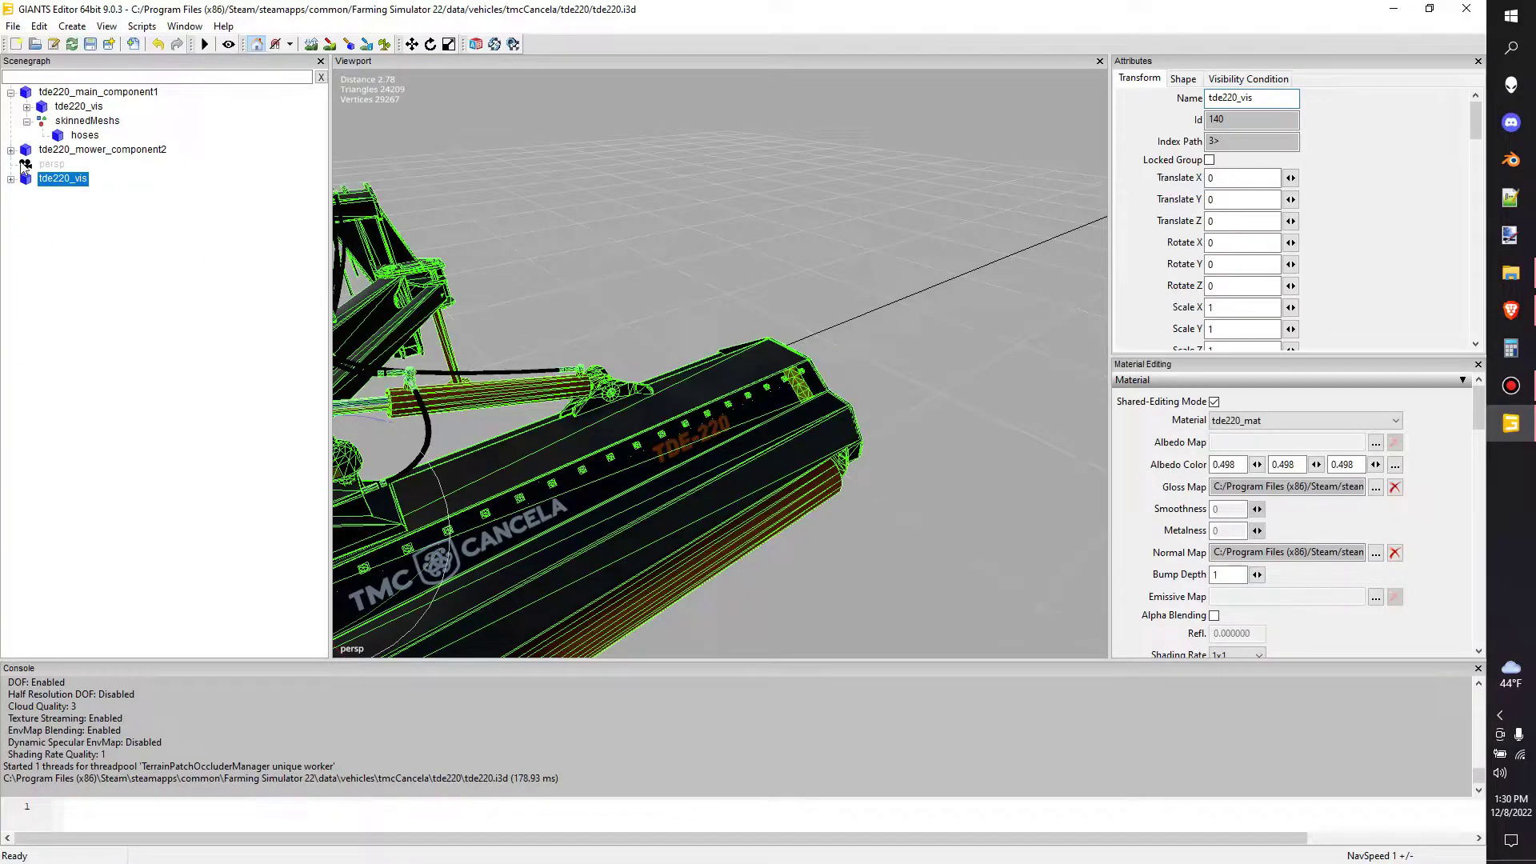
- Delete all child nodes of the root-level tde220_vis copy, from attachable through tde220_visJoint
click(11, 179)
click(74, 200)
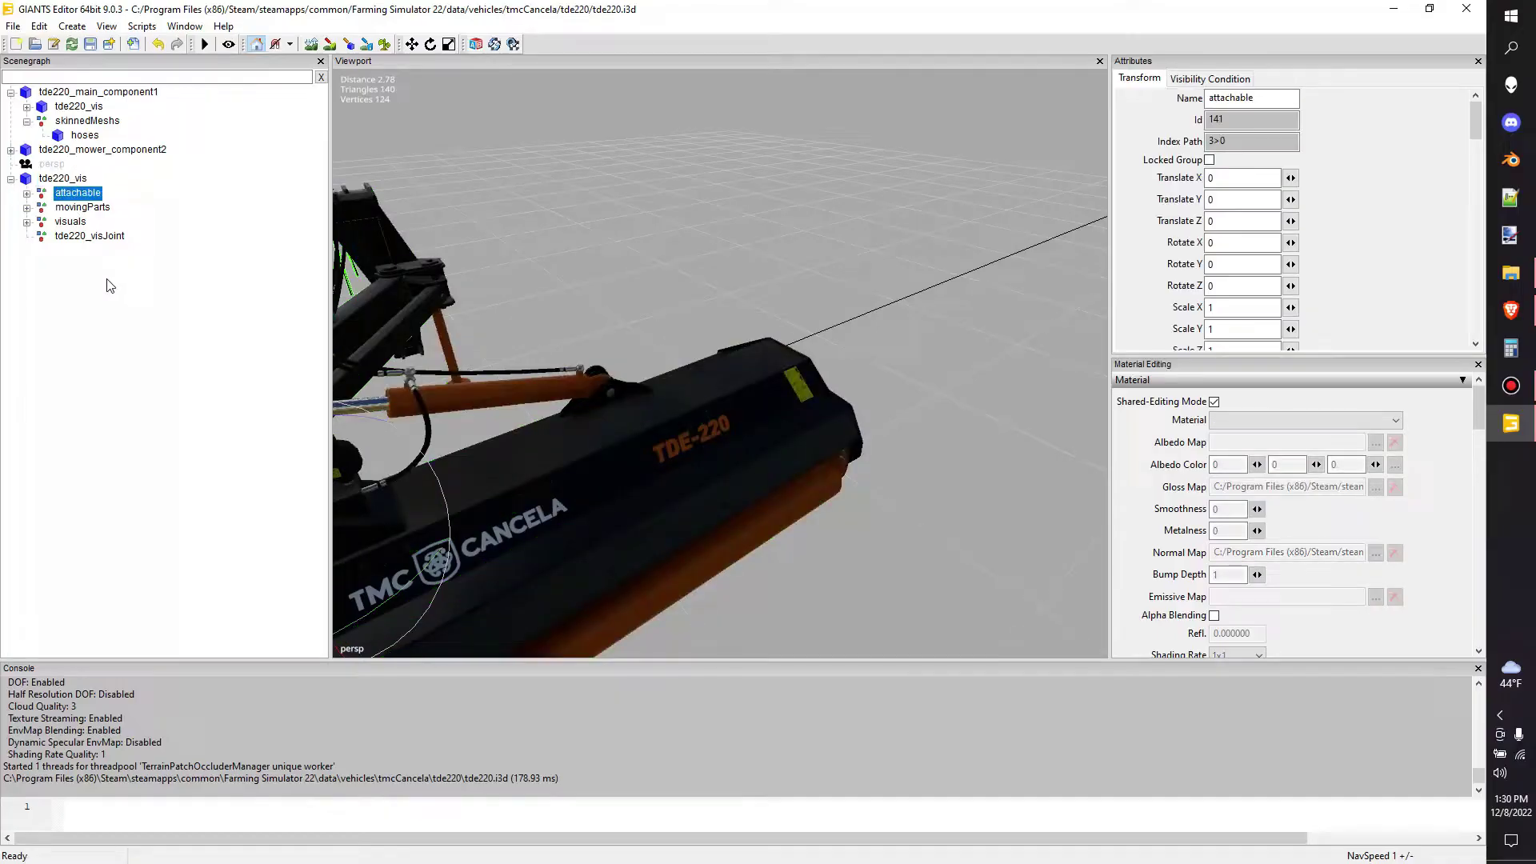
shift+click(87, 236)
key(Delete)
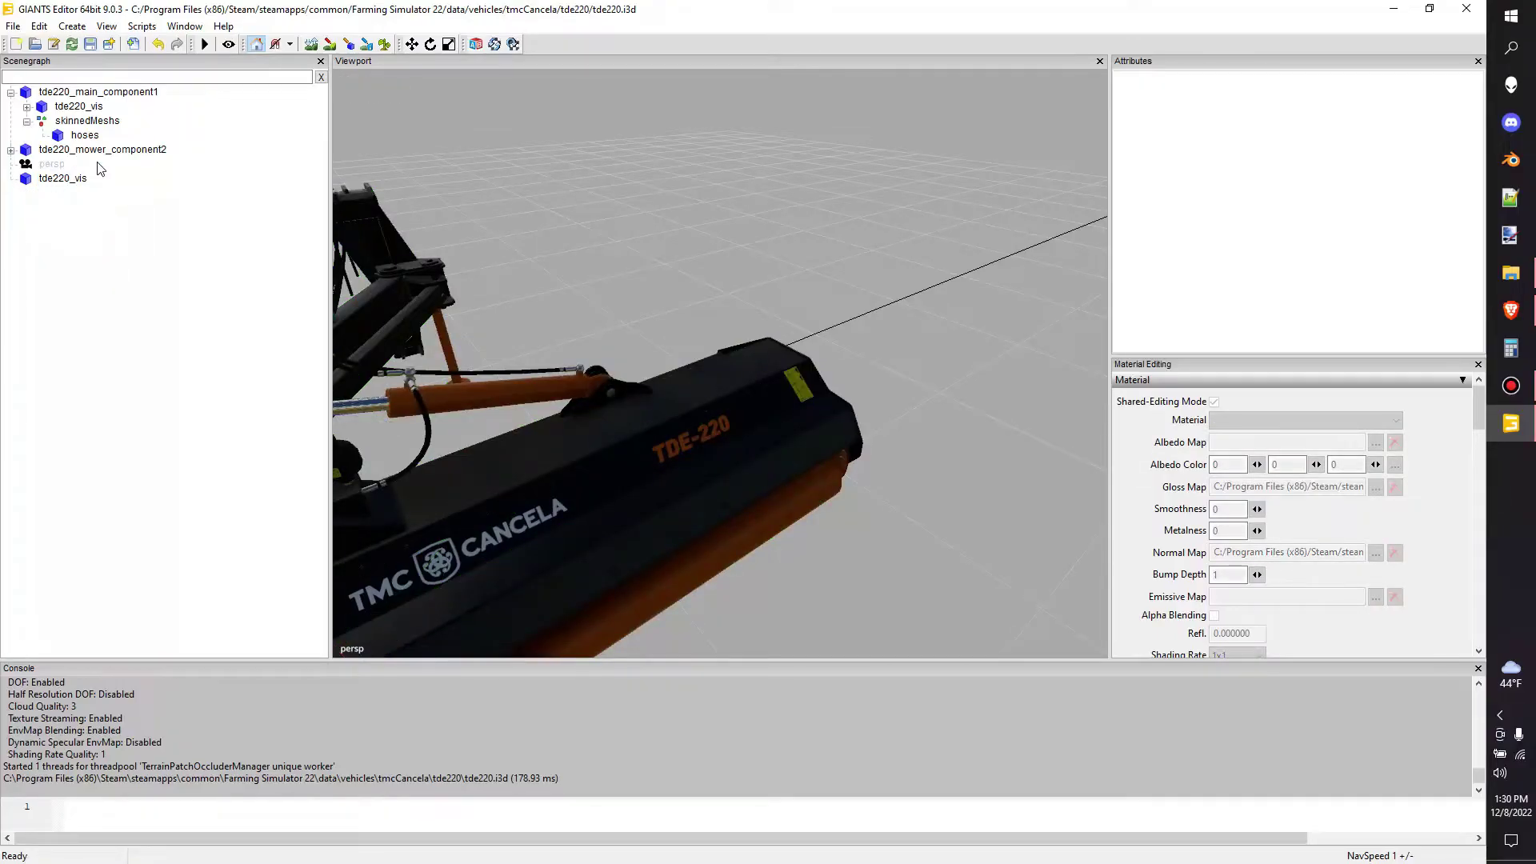
- Select the stripped root-level tde220_vis copy and inspect its remaining mesh from several angles
click(64, 179)
middle_drag(486, 301, 561, 374)
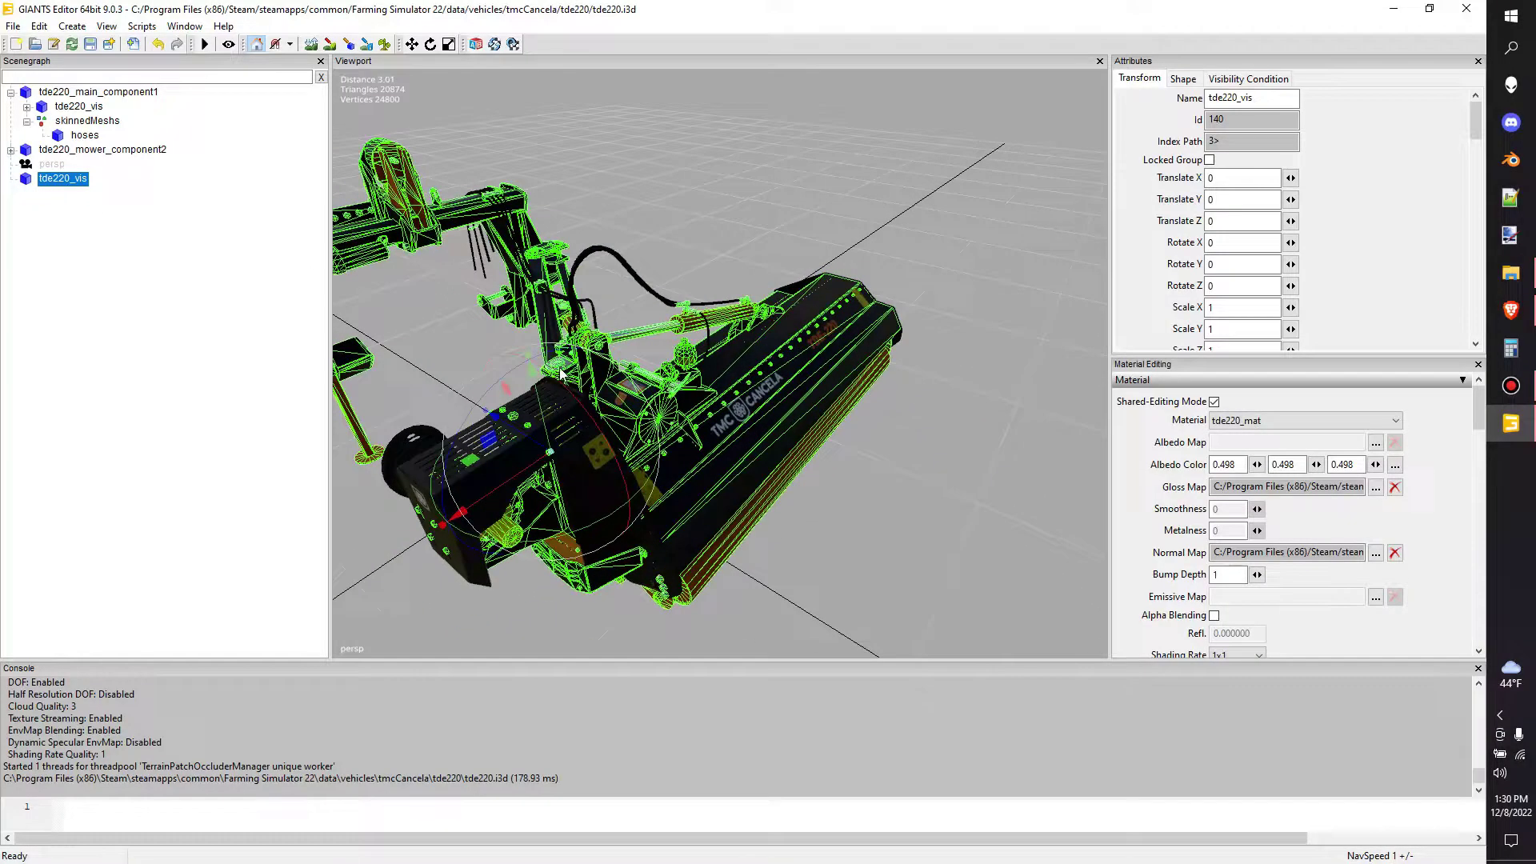
drag(539, 404, 512, 269)
middle_drag(513, 270, 677, 257)
key(ctrl+z)
scroll(677, 257, down, 5)
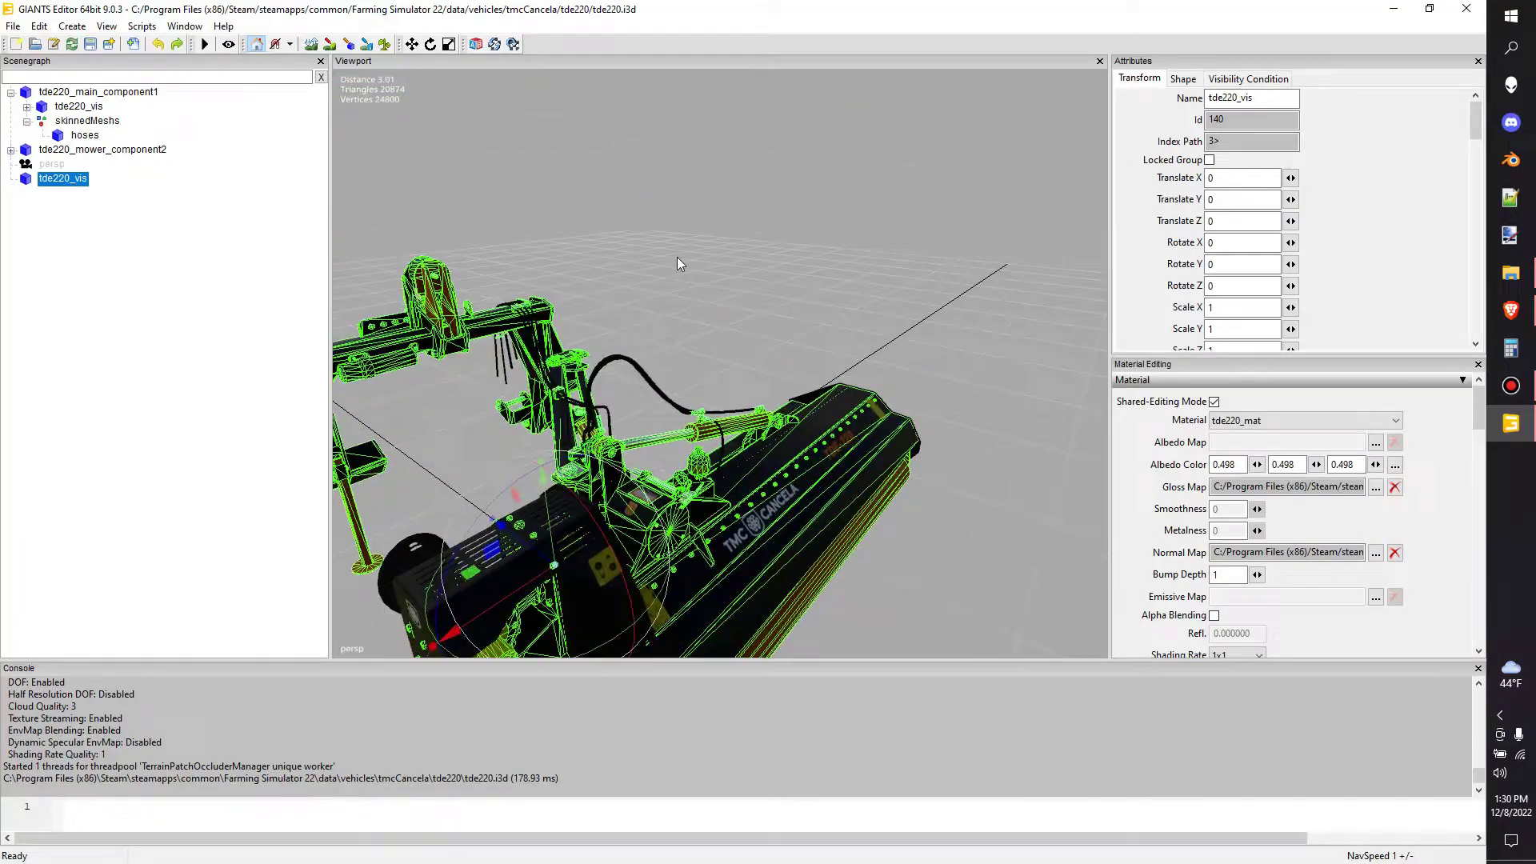
scroll(745, 282, up, 2)
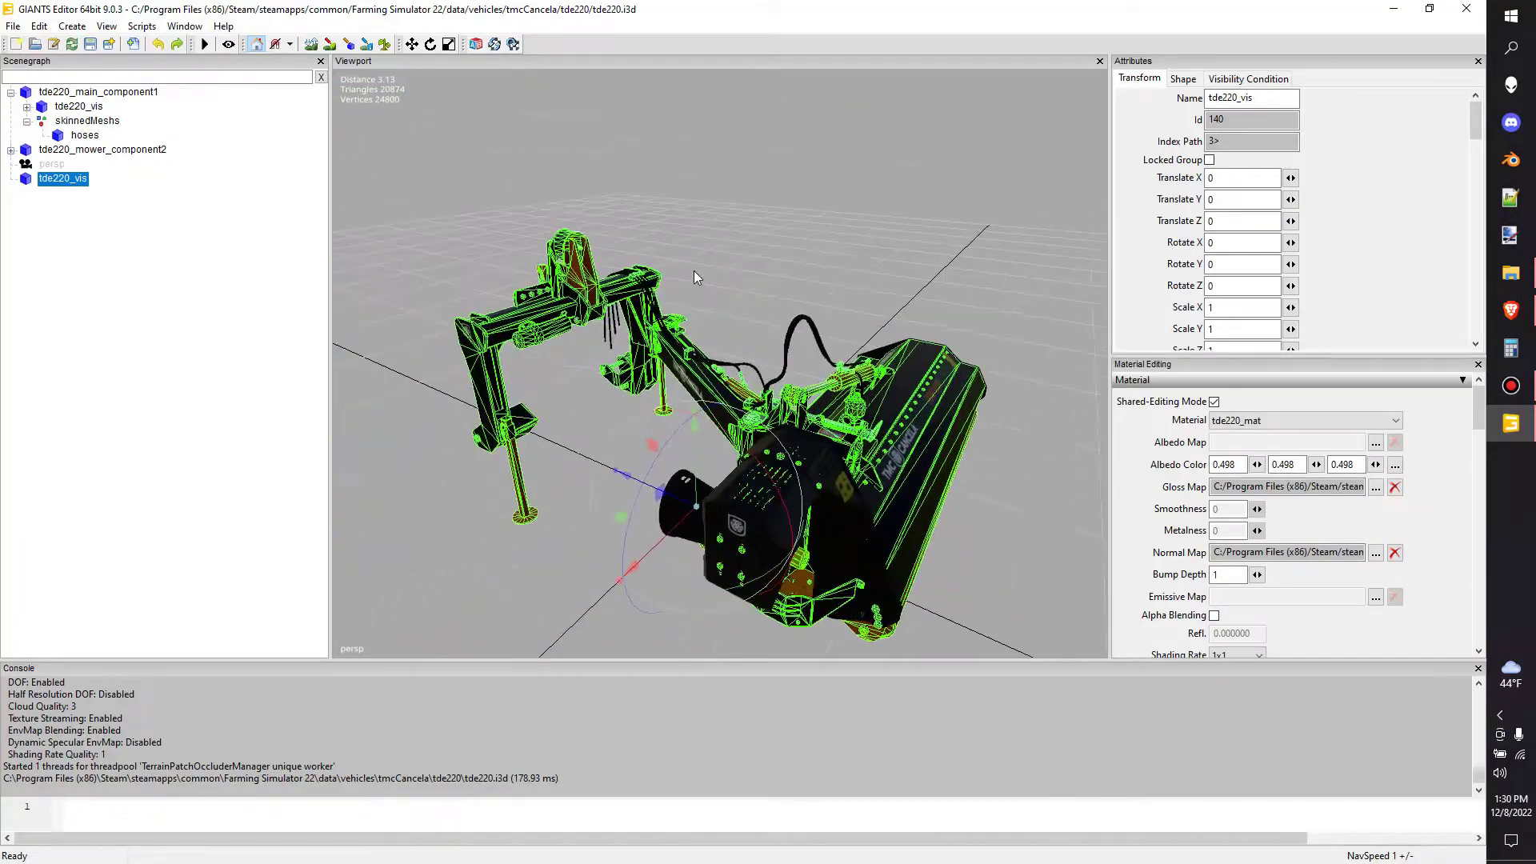
- Set the Wavefront OBJ export scale to 1 in the preferences and apply it
click(13, 25)
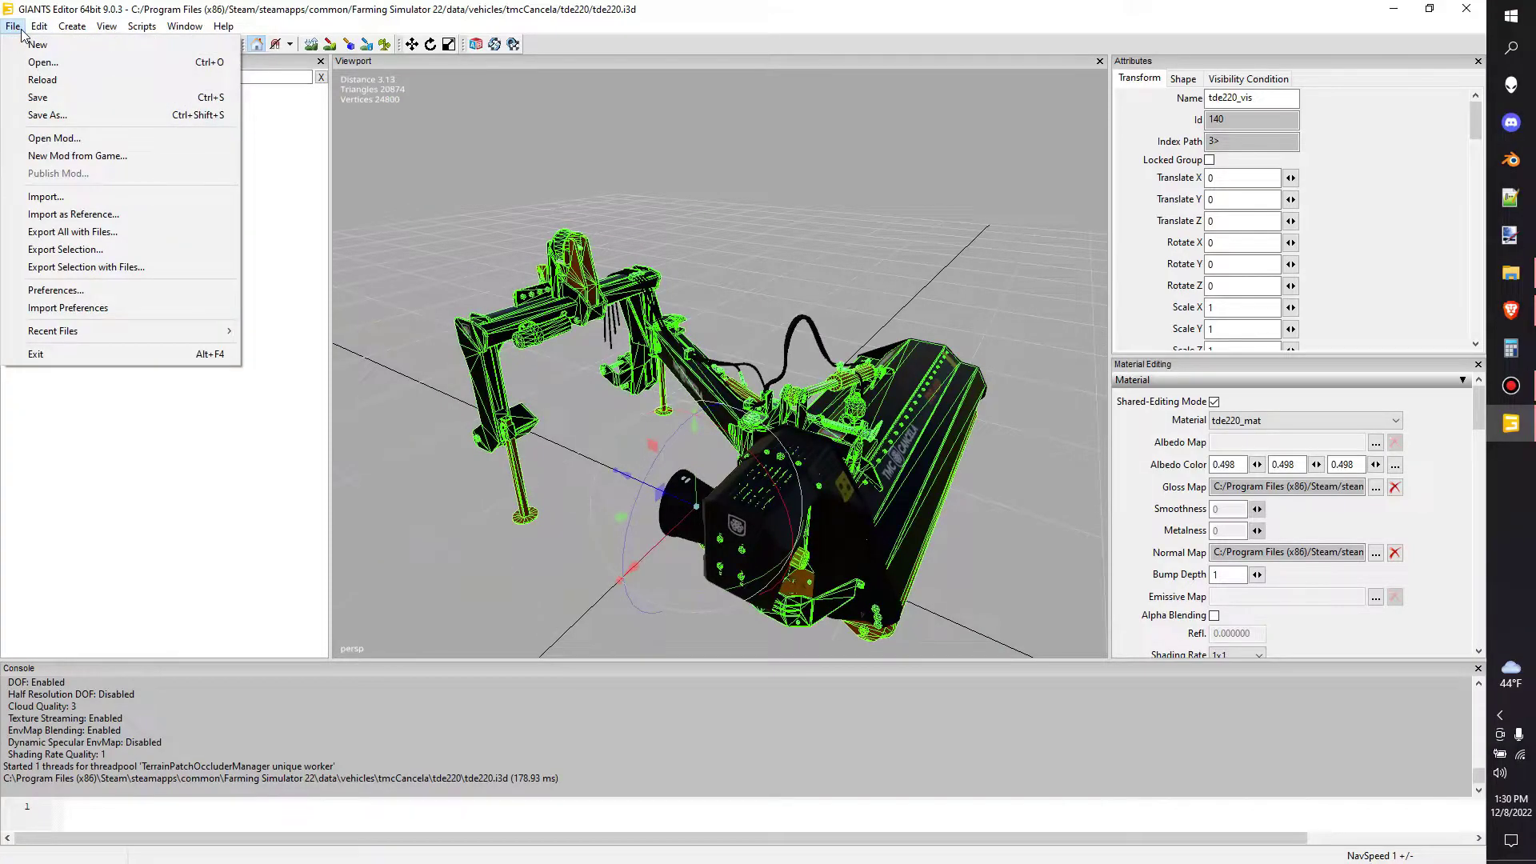
click(83, 293)
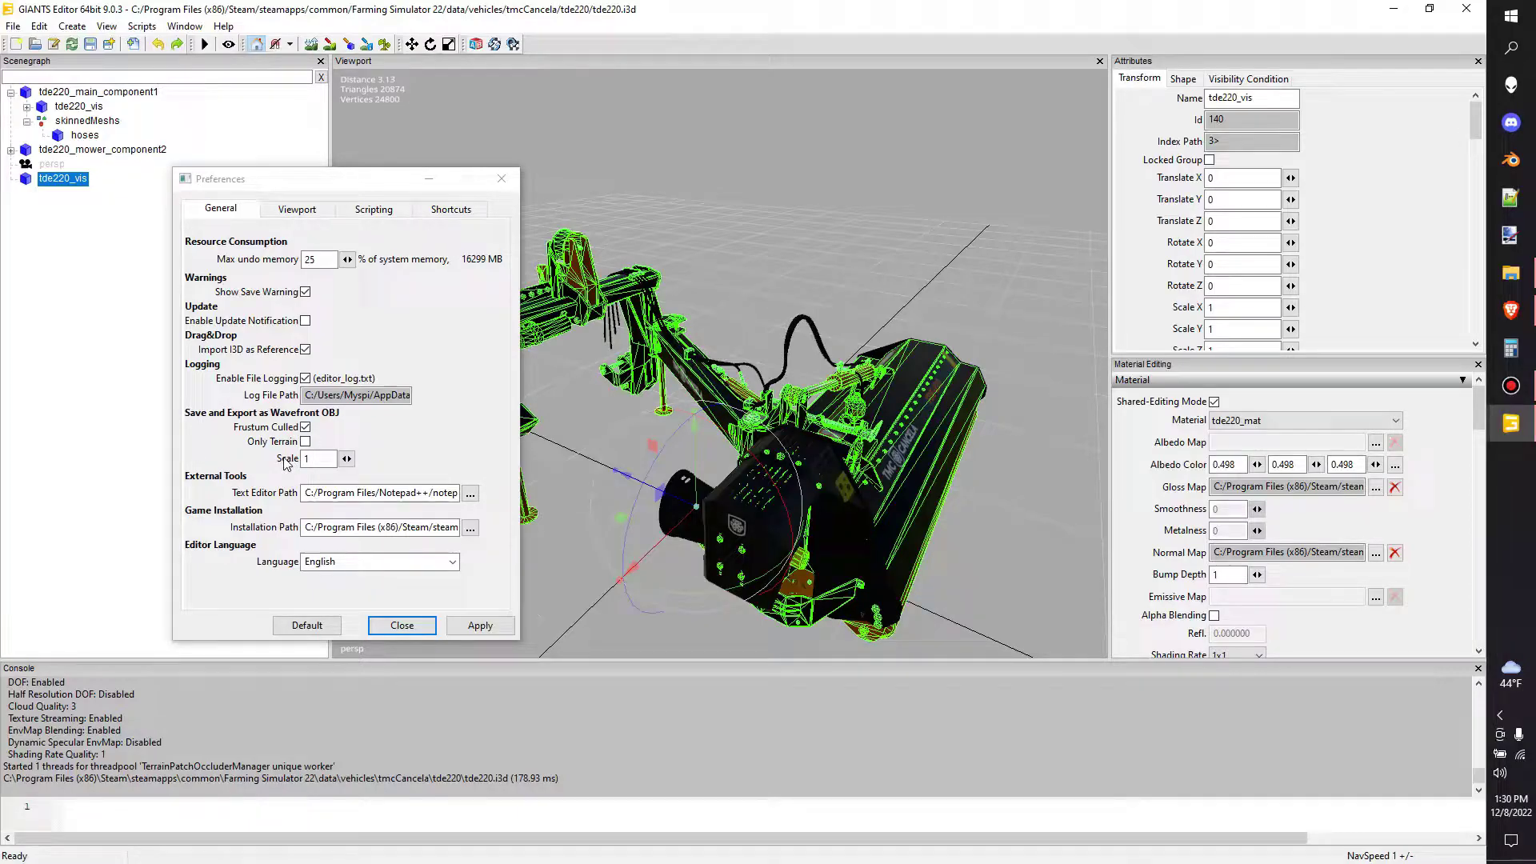
click(313, 460)
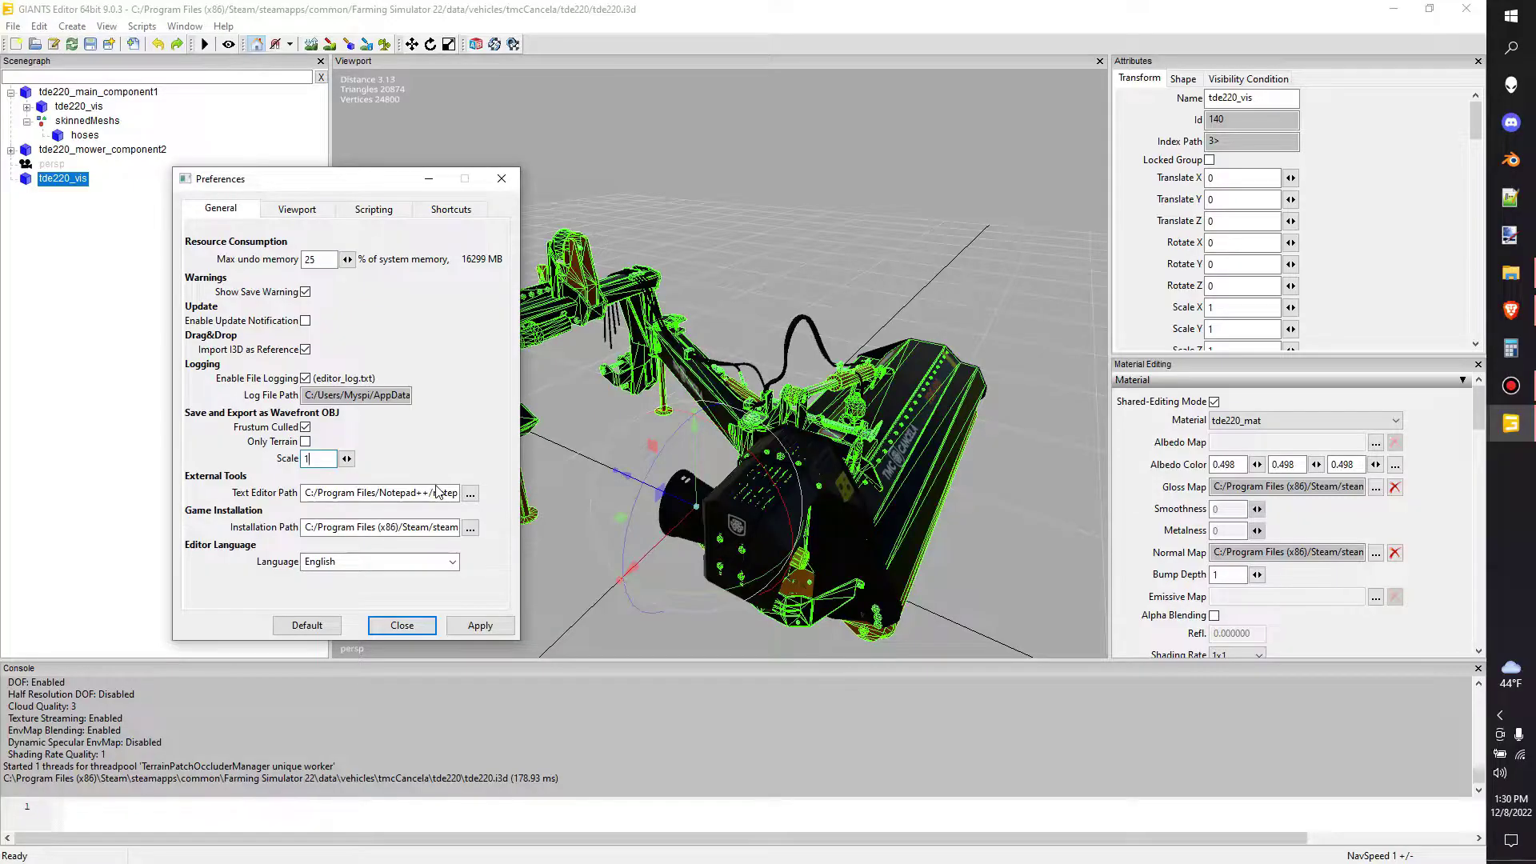
text(00)
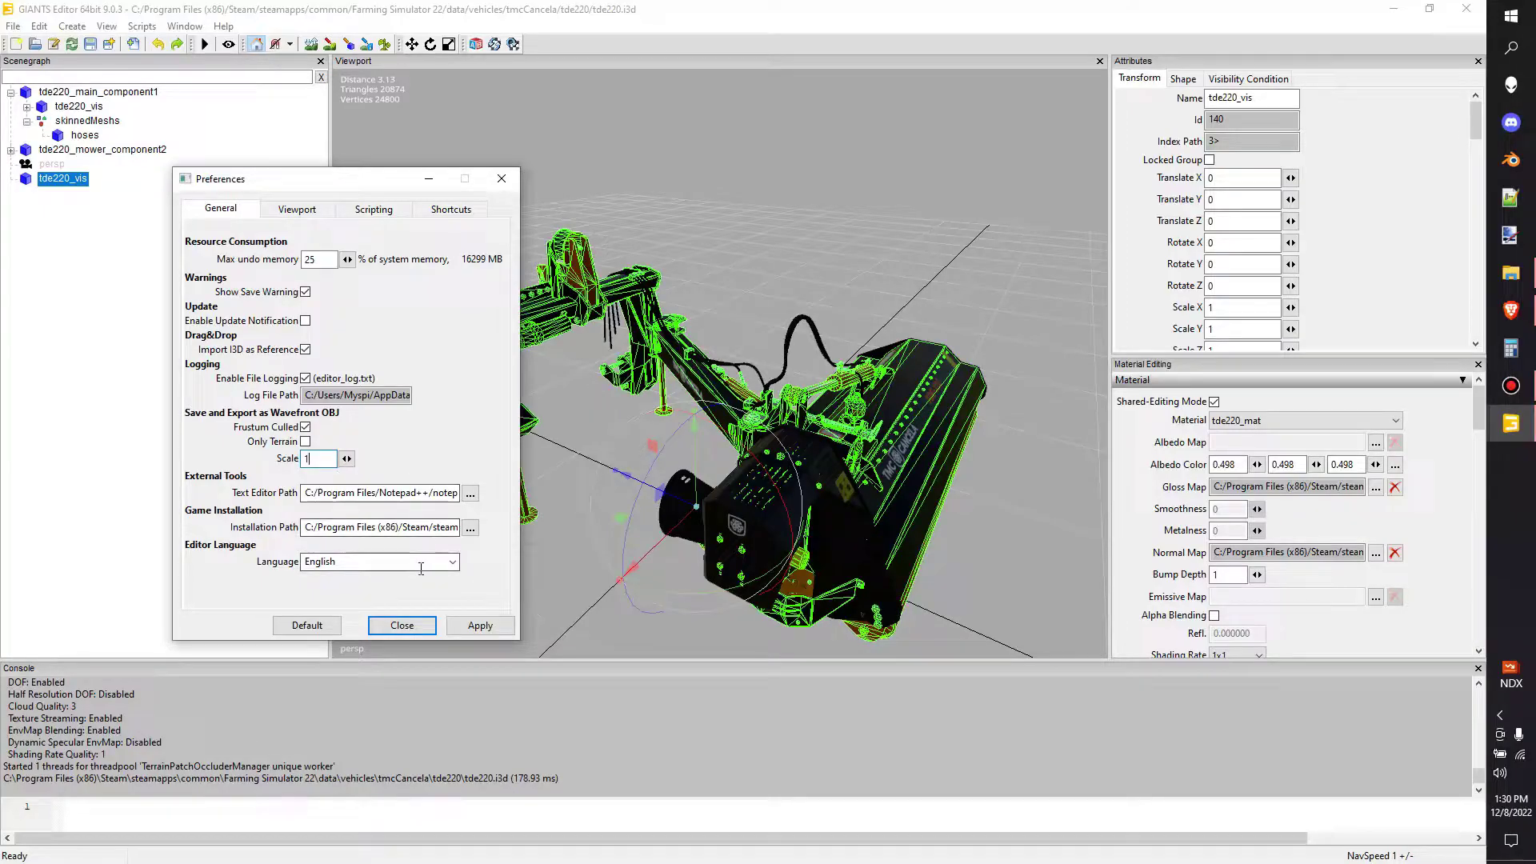
click(480, 626)
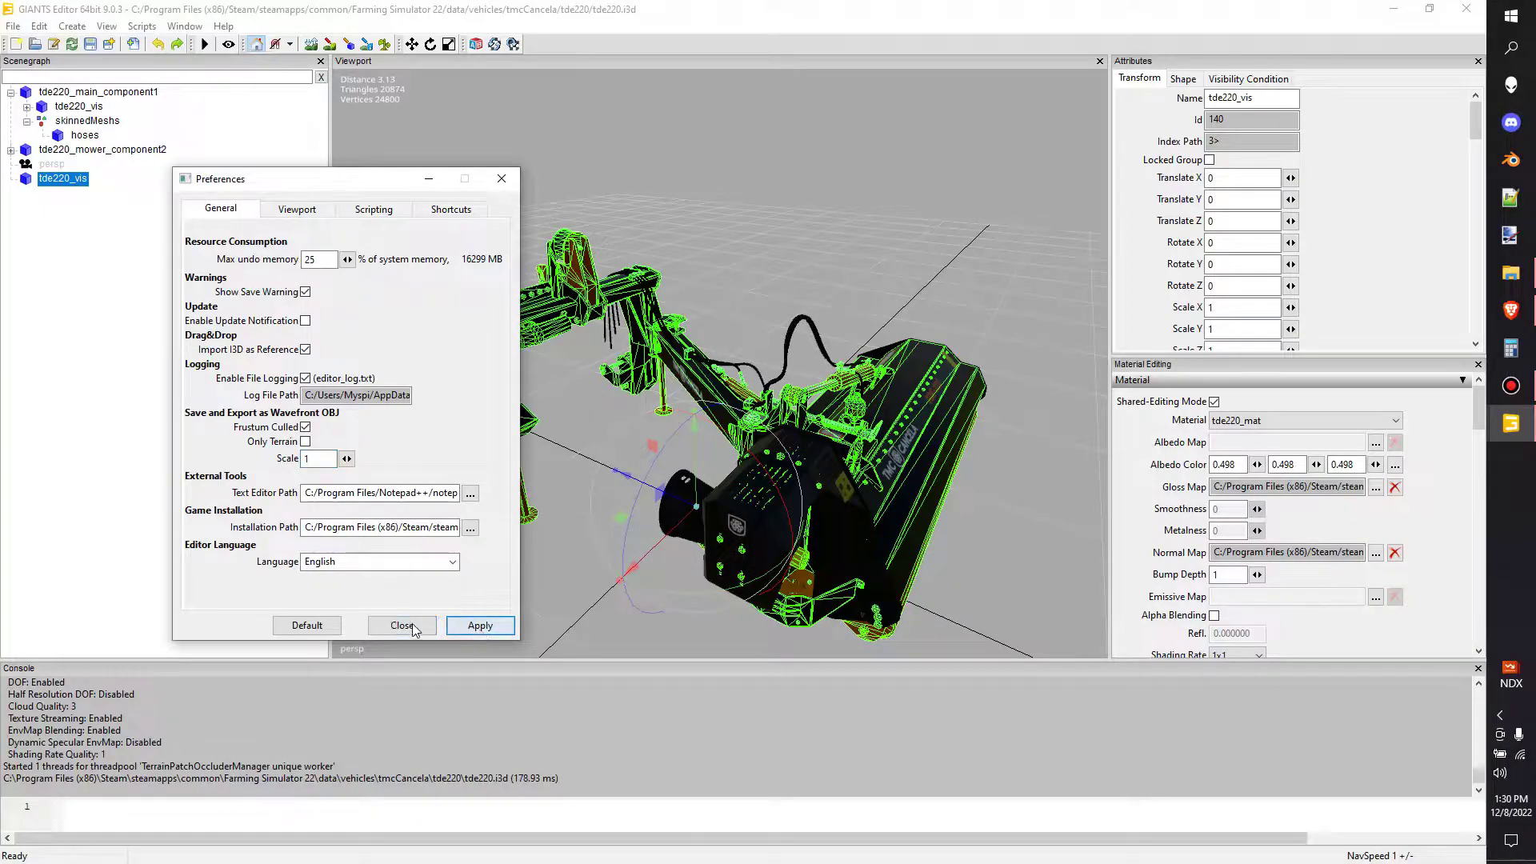
click(401, 625)
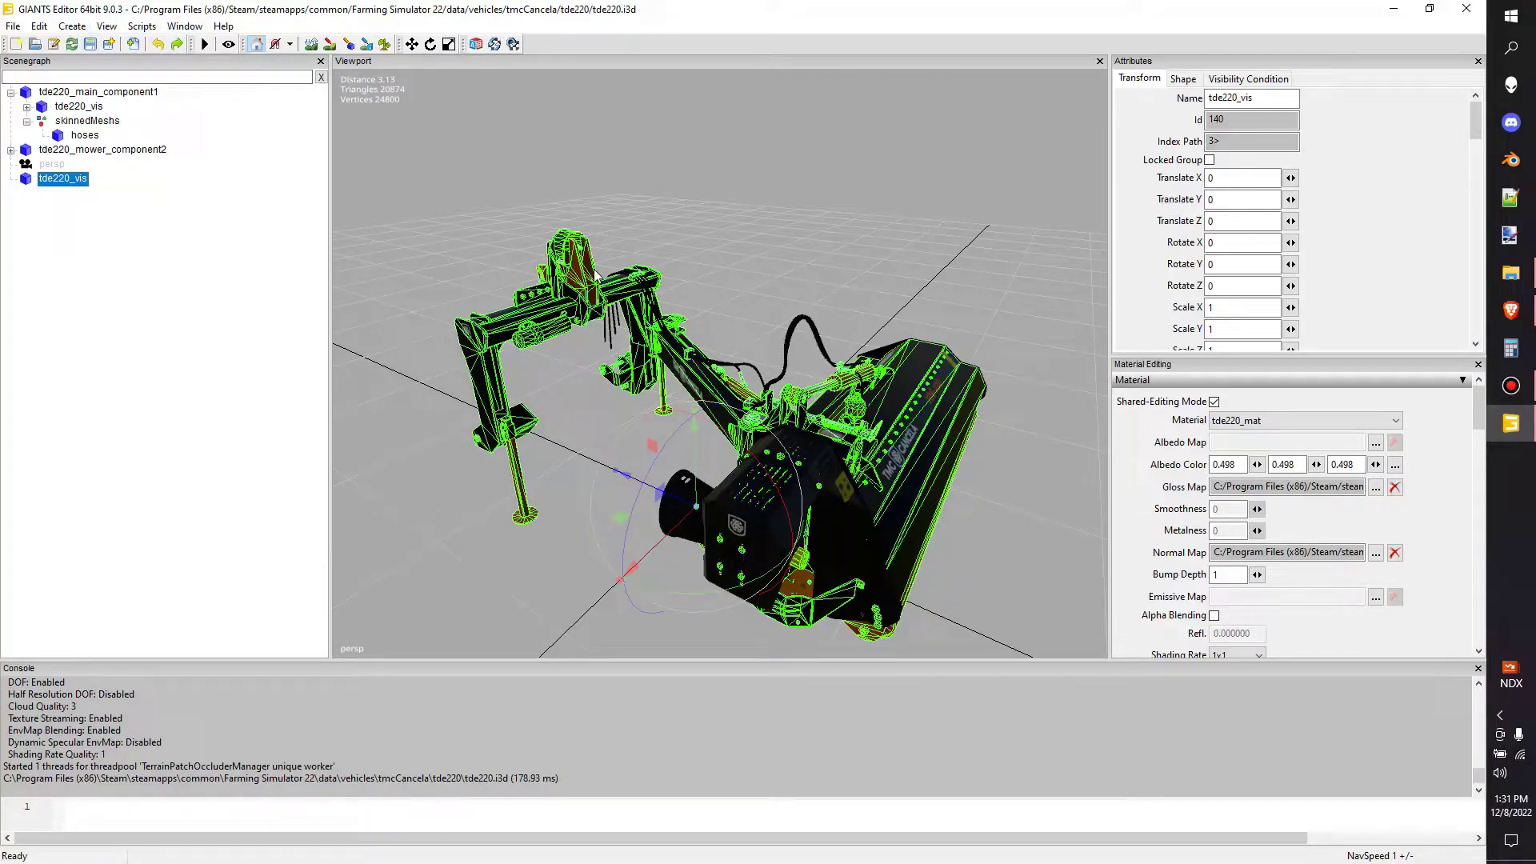
- Export only the root-level tde220_vis copy as a Wavefront OBJ file named export in the oilRig_offshore folder
click(84, 135)
middle_drag(521, 294, 549, 277)
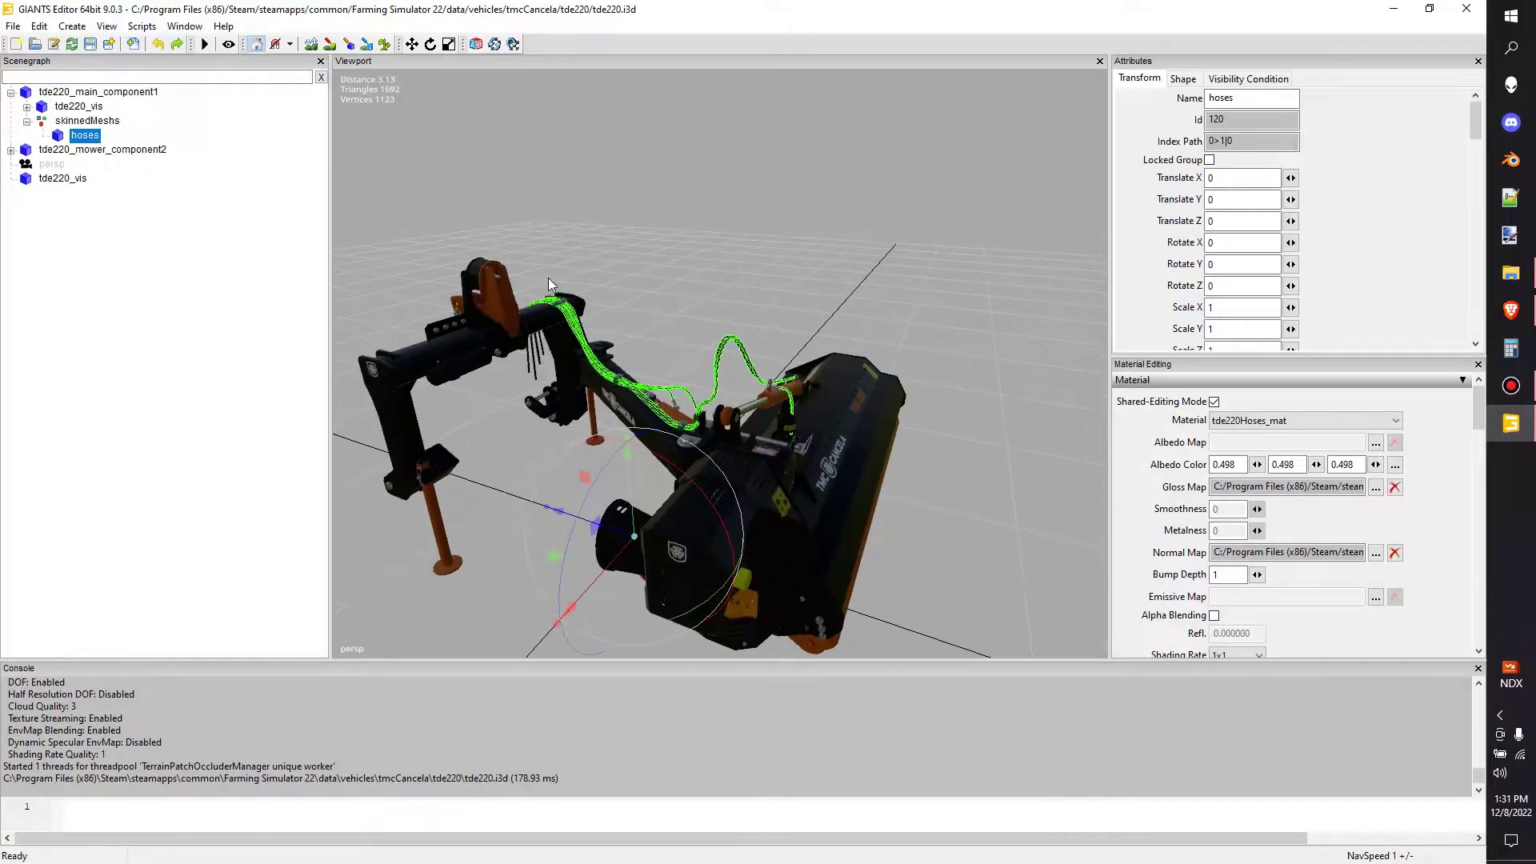
click(77, 181)
click(13, 27)
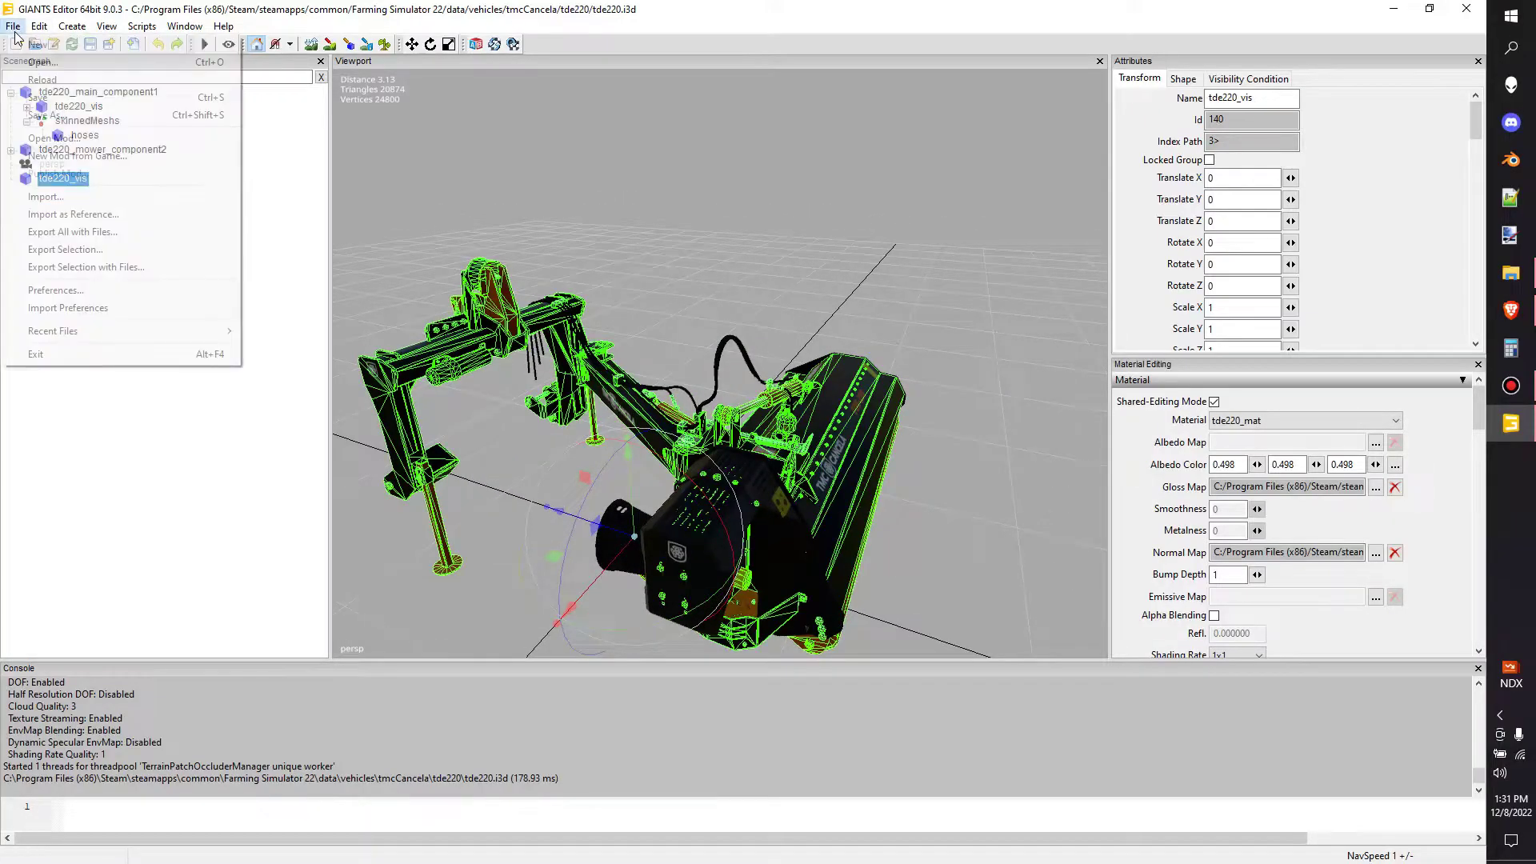
click(99, 250)
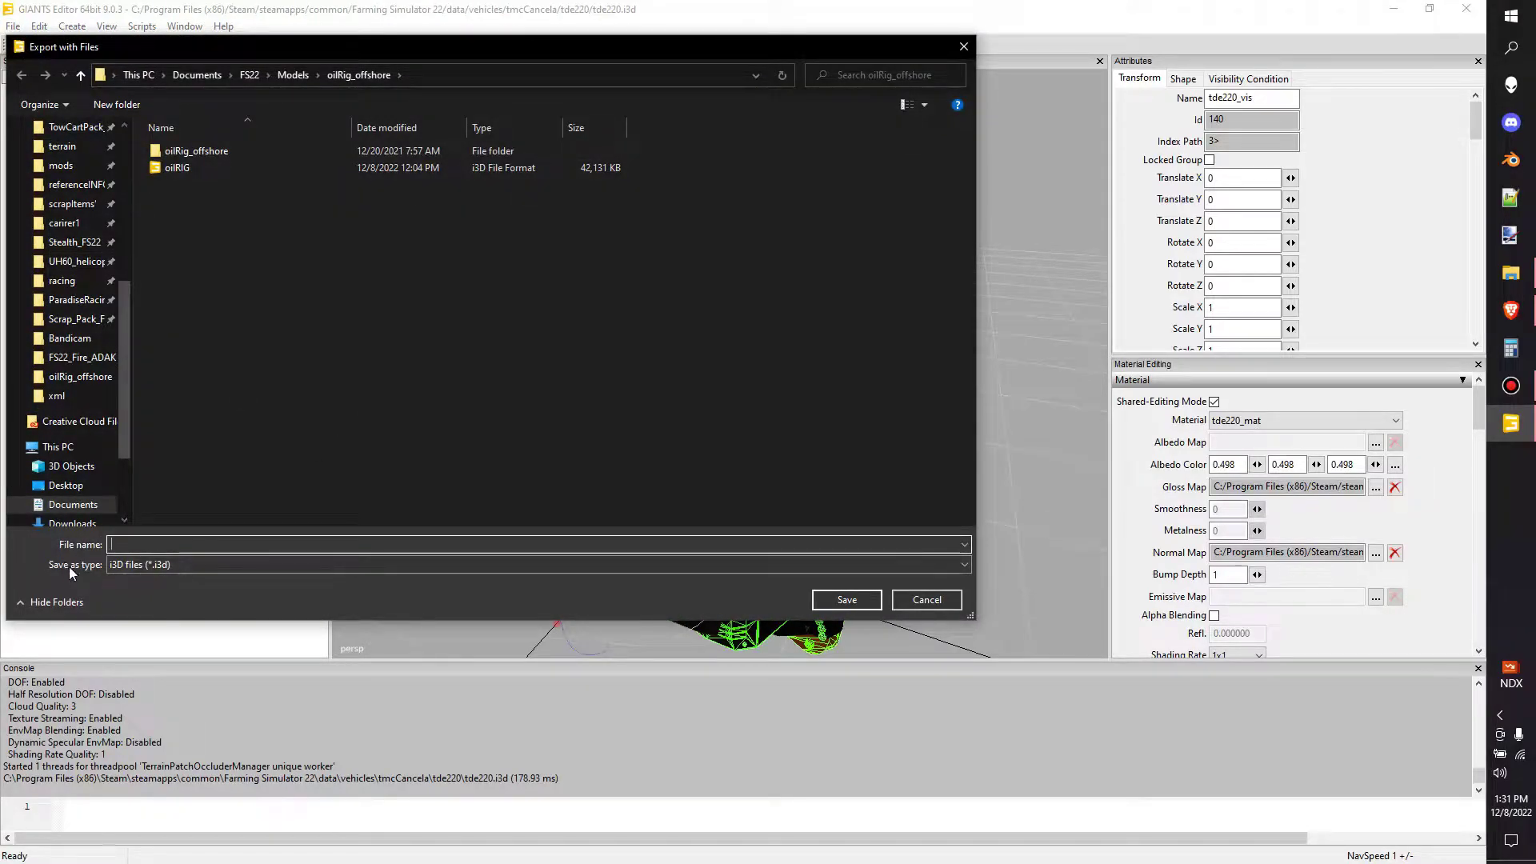
click(162, 566)
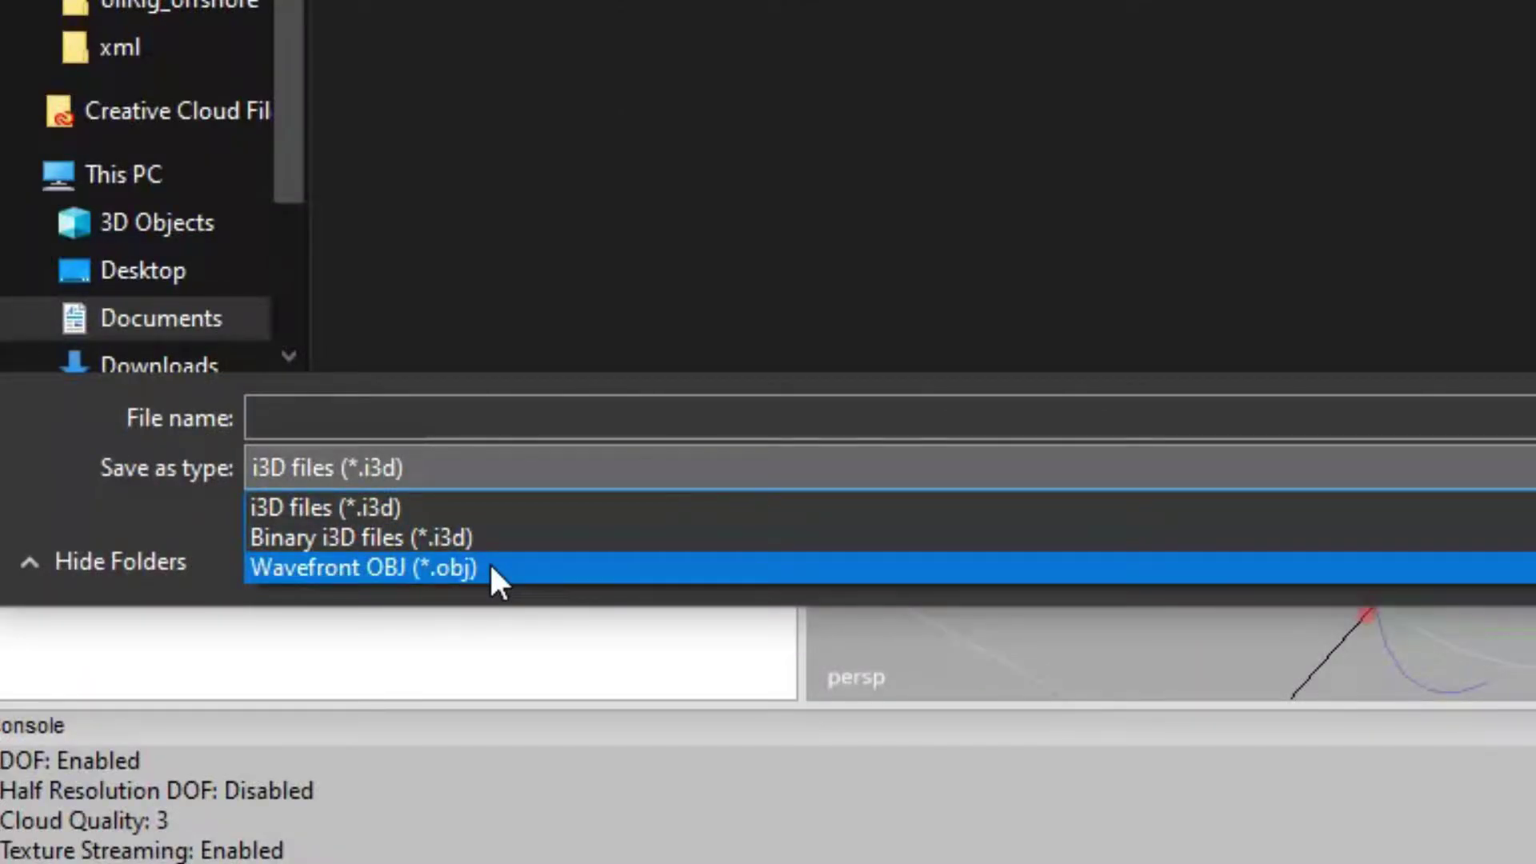
click(490, 568)
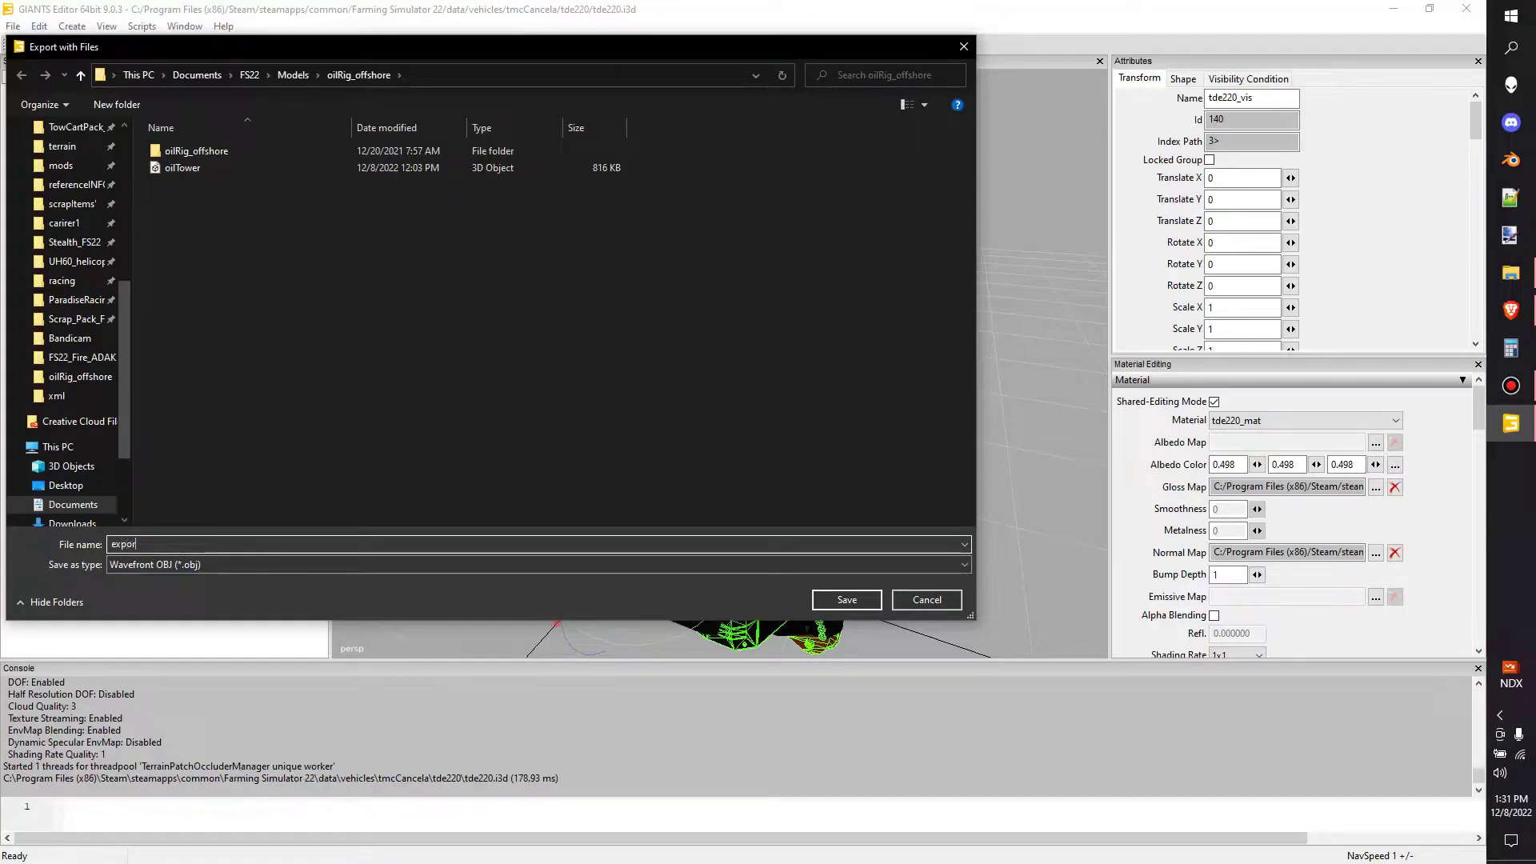
key(Return)
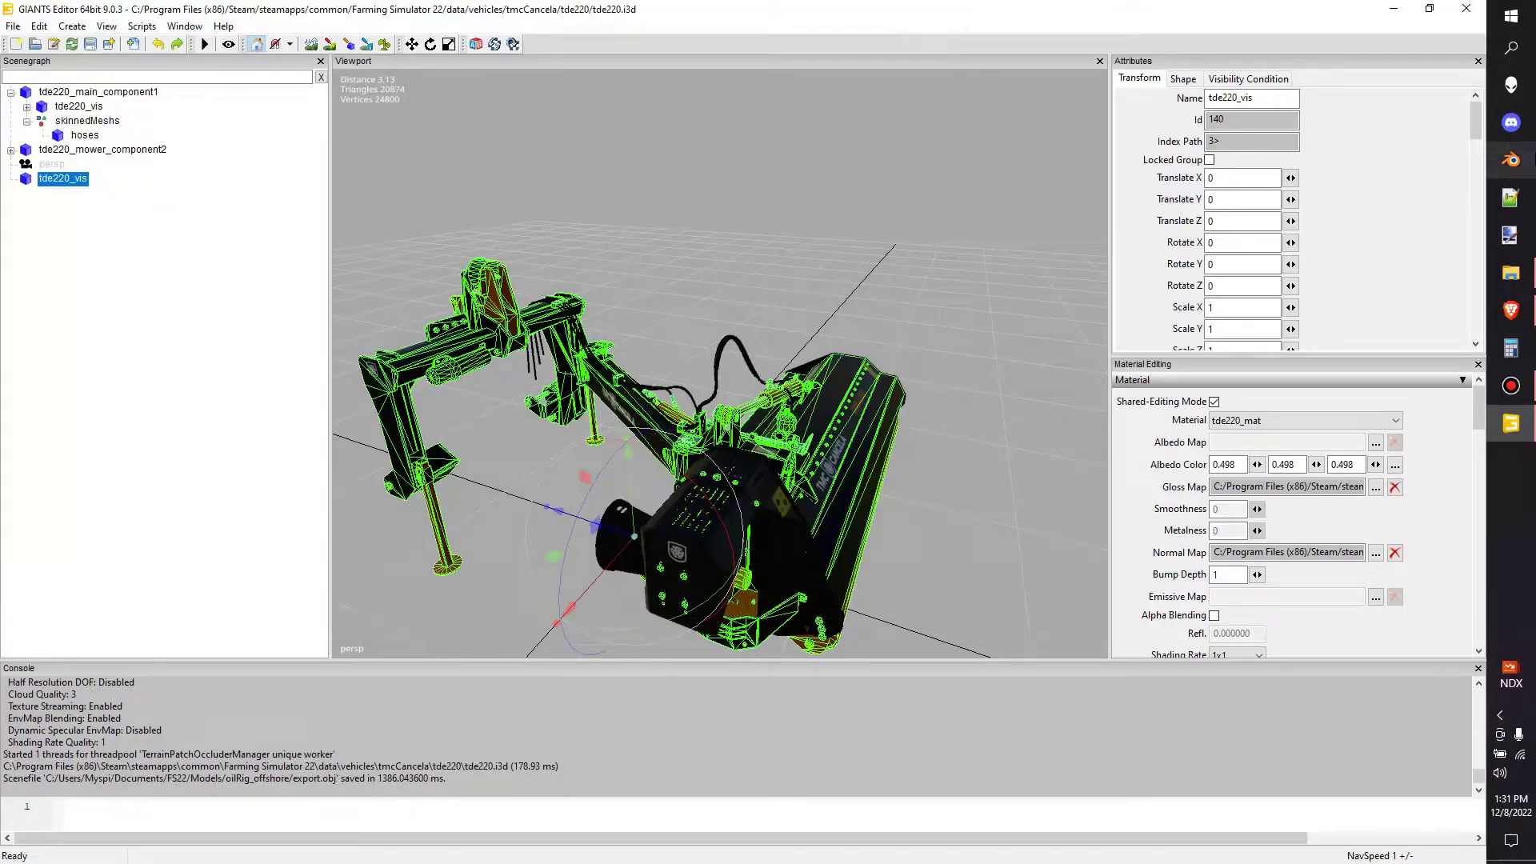
- Switch to Blender and import the Wavefront file export.obj from the oilRig_offshore folder
click(1511, 162)
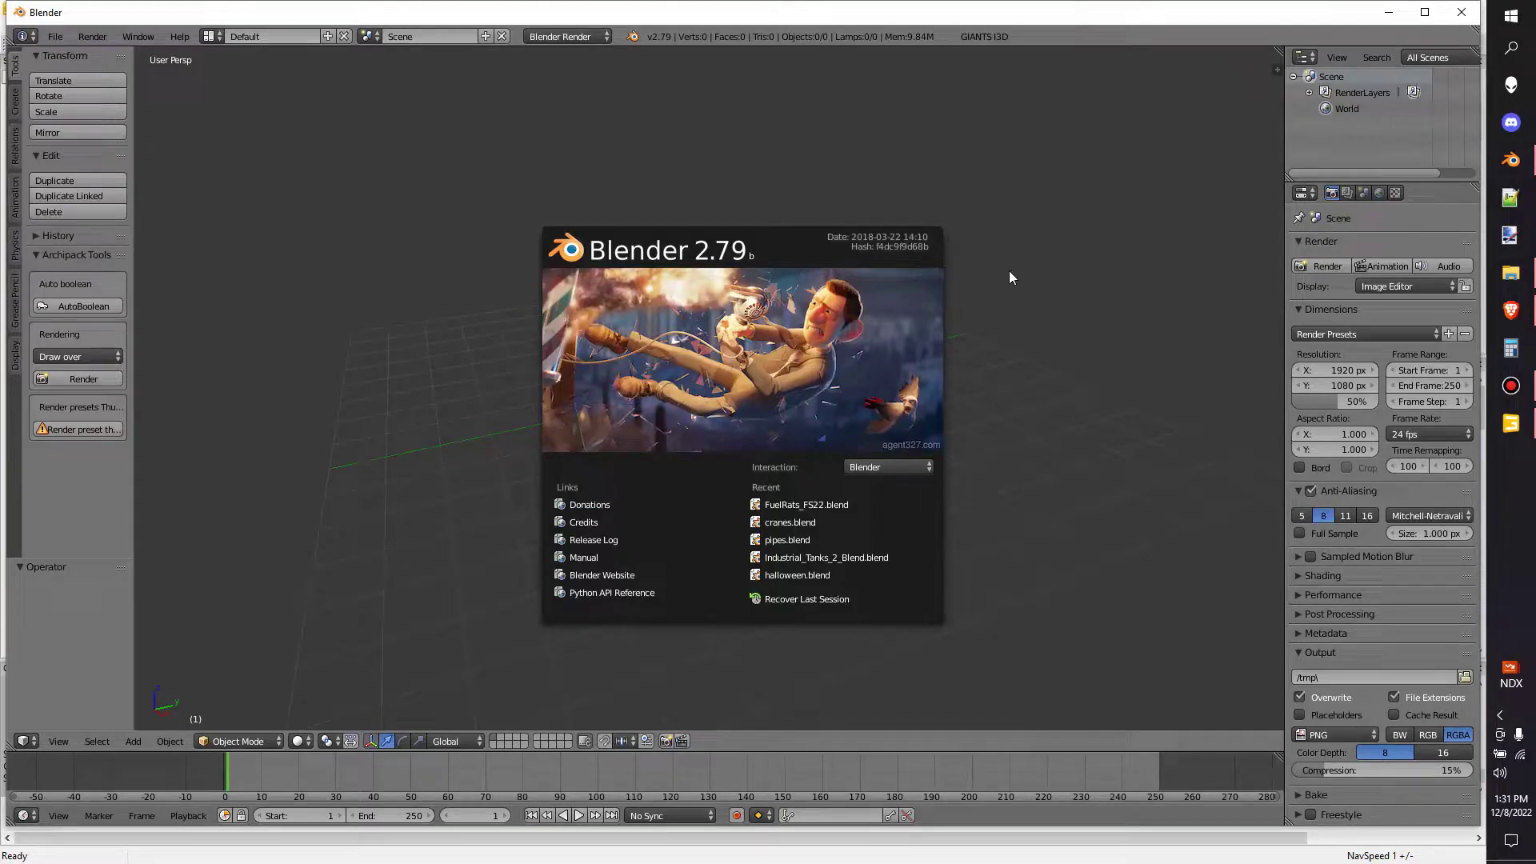
click(1029, 409)
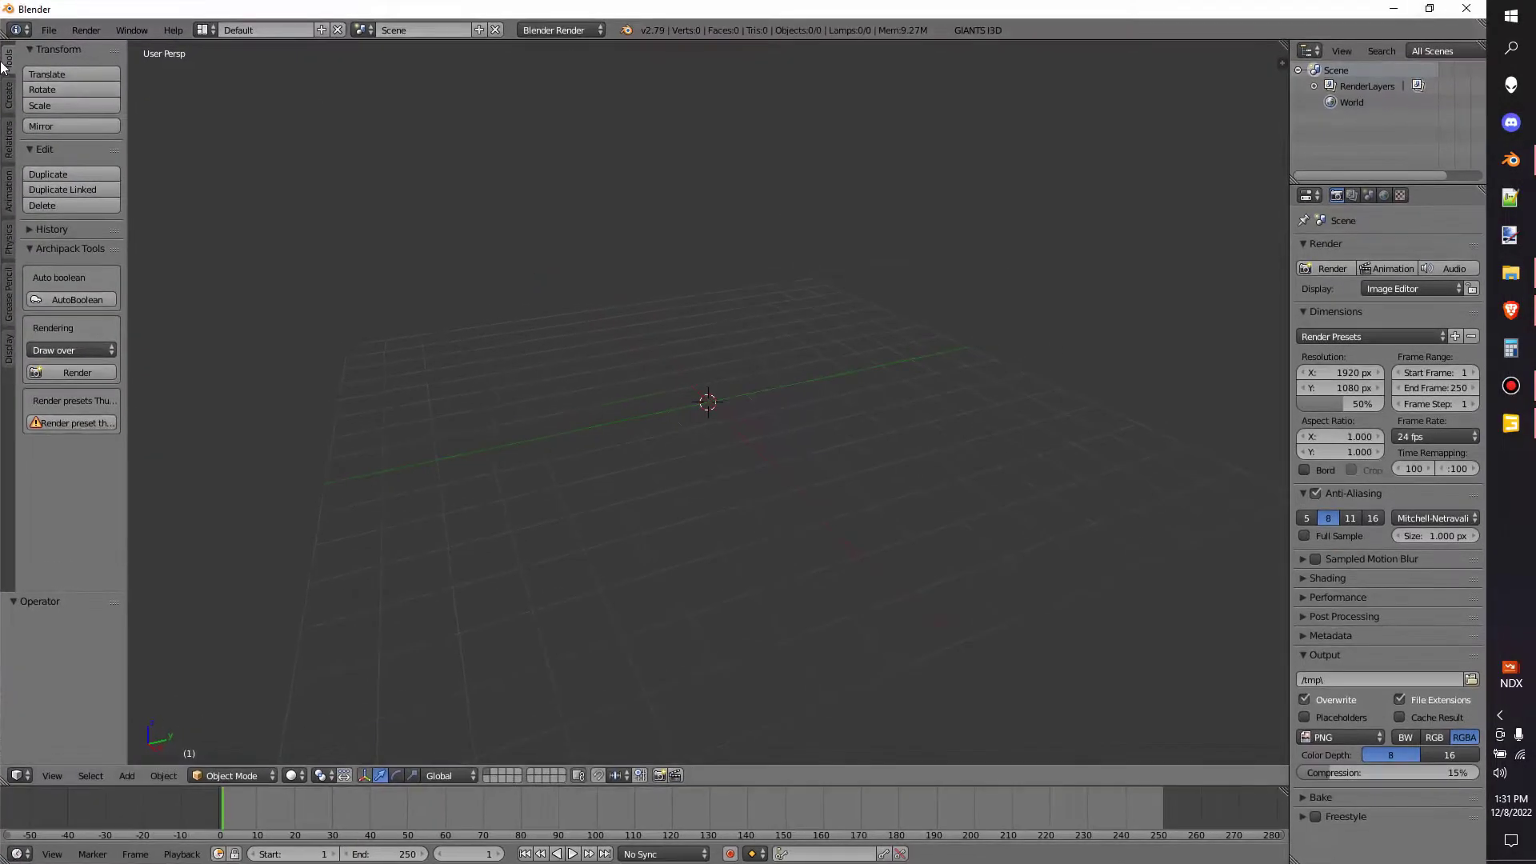
click(48, 29)
mouse_move(109, 328)
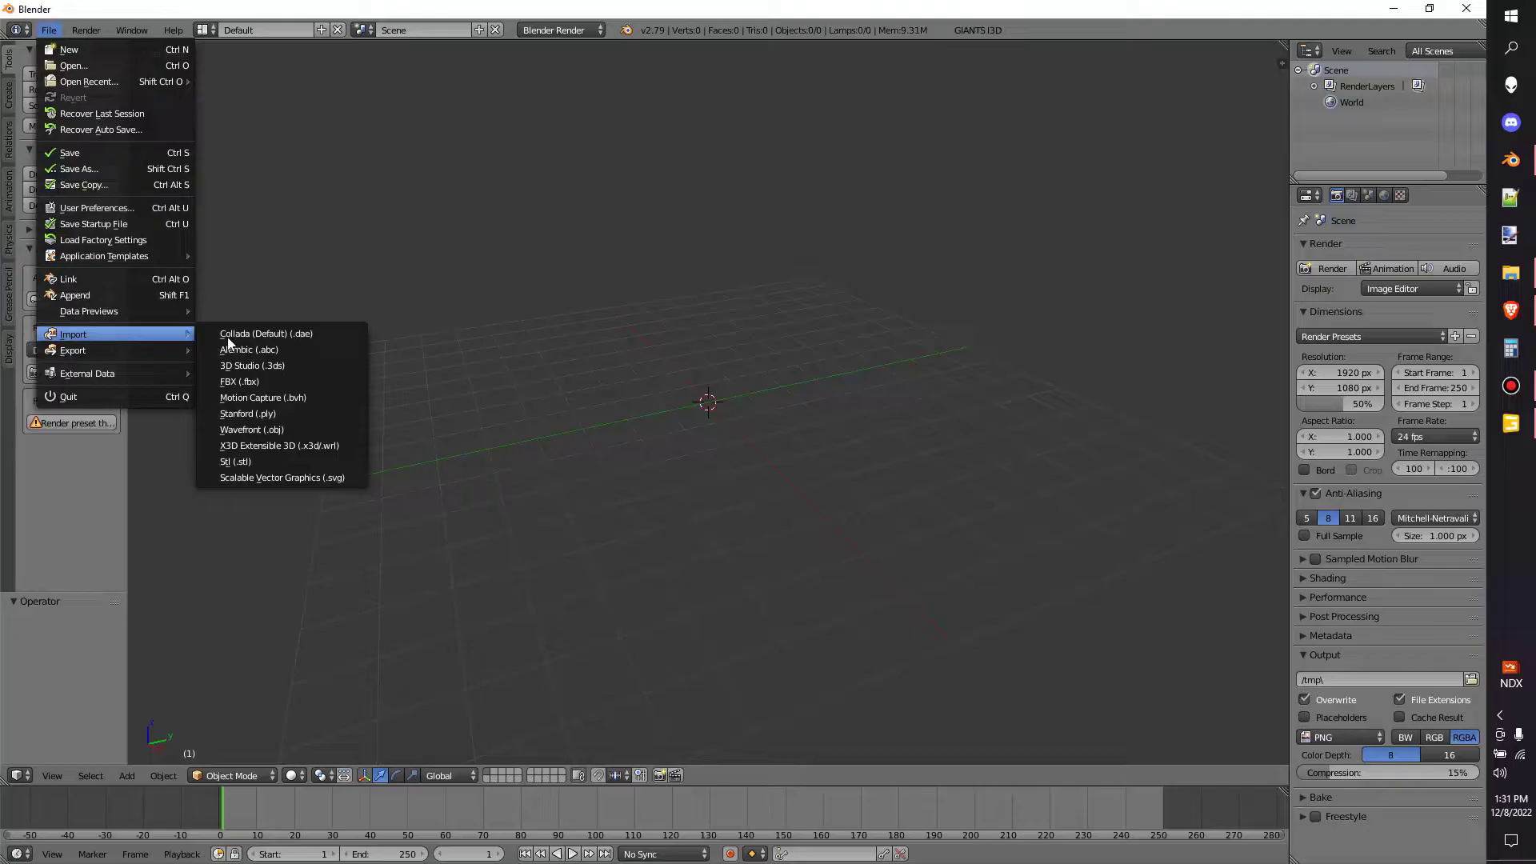
click(261, 434)
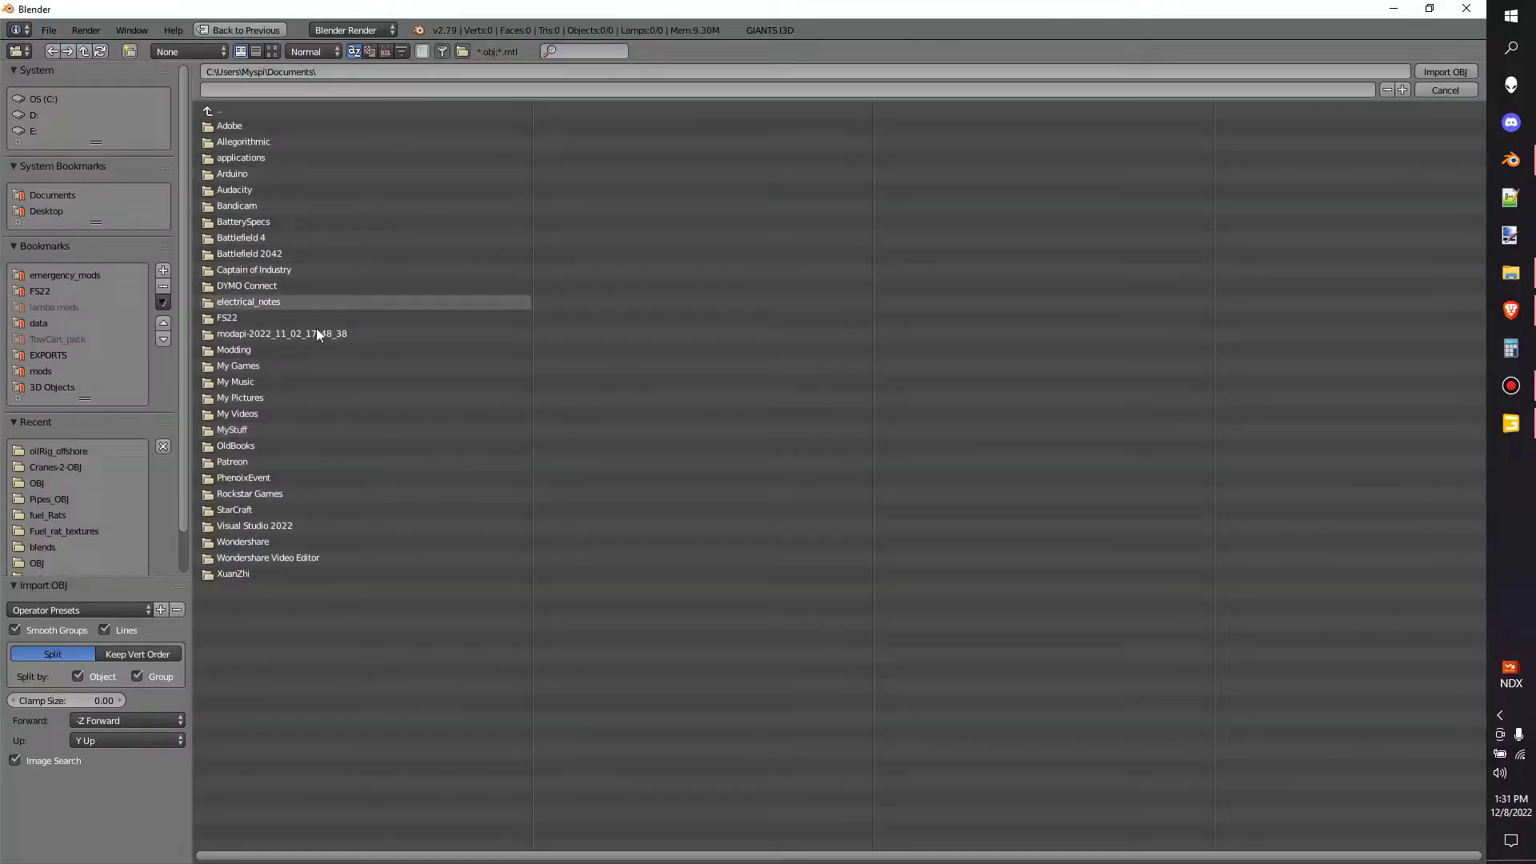
click(69, 451)
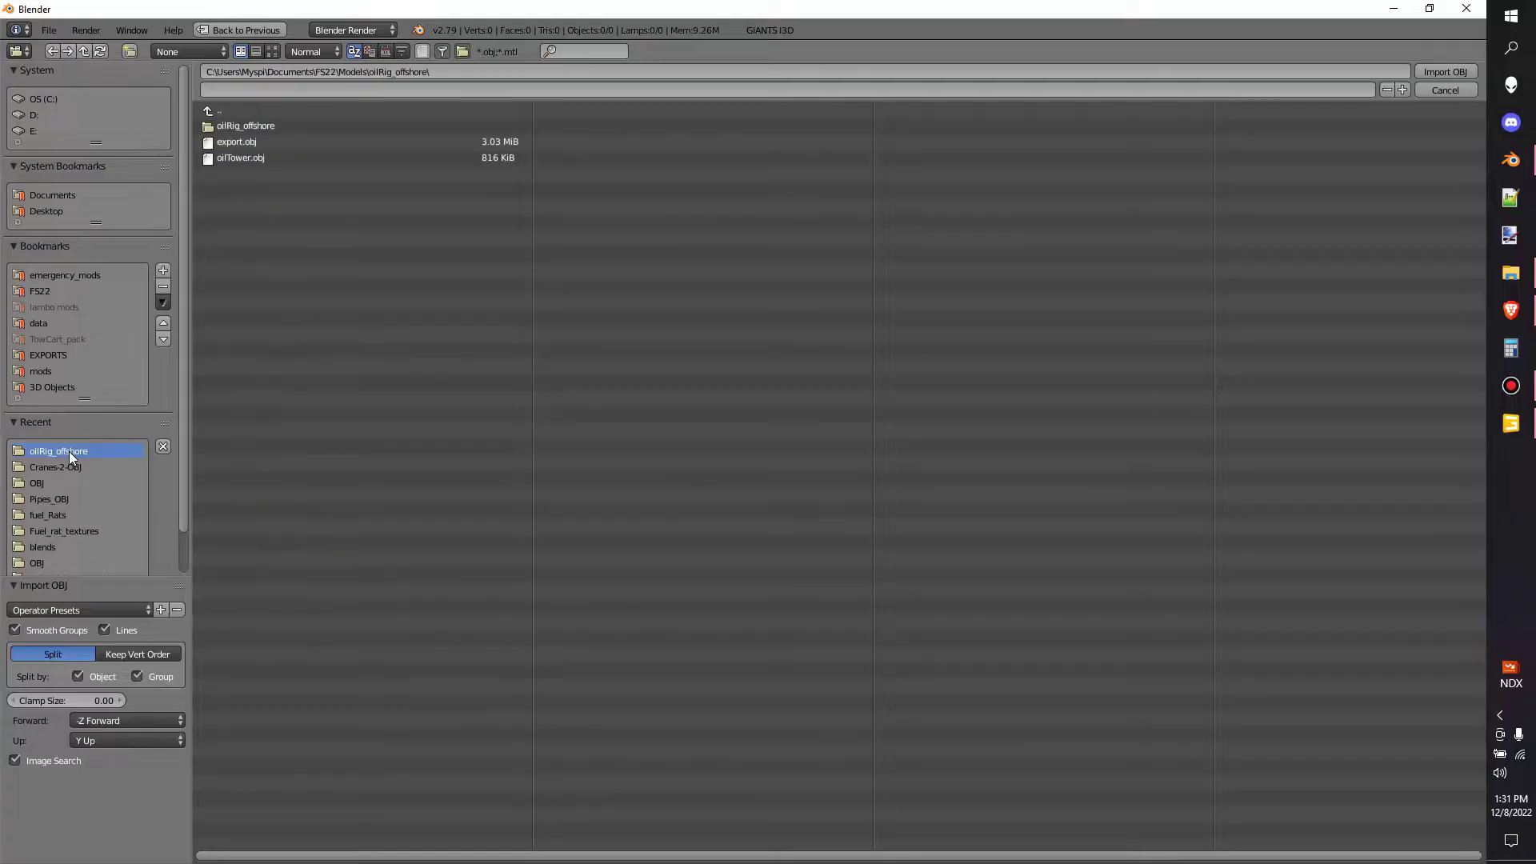
double_click(261, 141)
- Inspect the imported mower mesh up close from several angles
scroll(749, 326, up, 5)
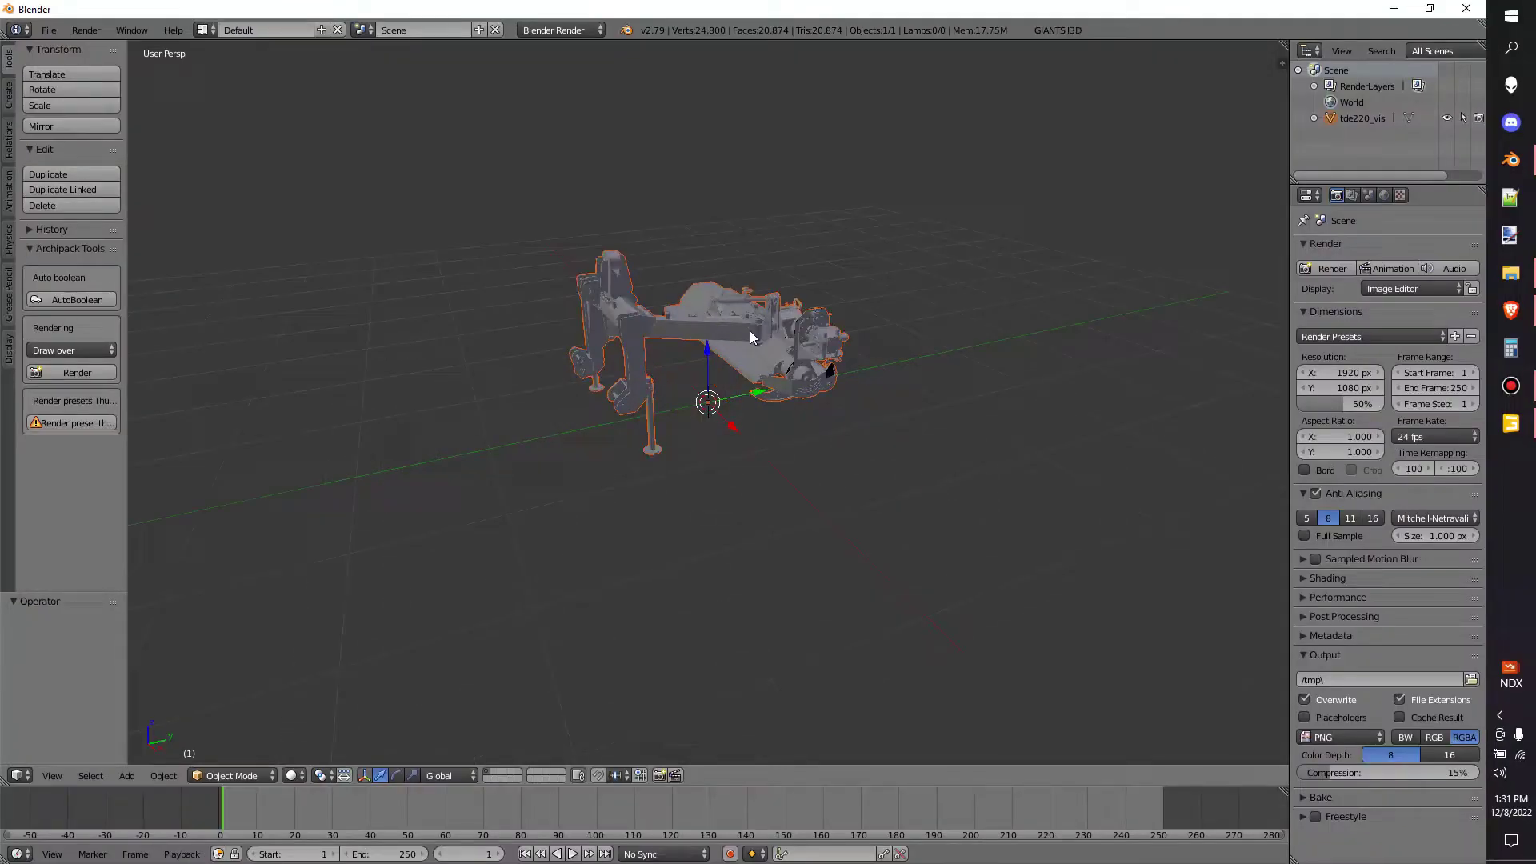
middle_drag(751, 330, 633, 344)
scroll(784, 353, up, 3)
scroll(785, 353, up, 2)
scroll(540, 322, up, 4)
middle_drag(539, 322, 720, 336)
- Compare the tde220Alpha1 part and the tde220_vis mesh in GIANTS Editor with the mower mesh imported into Blender
click(1510, 422)
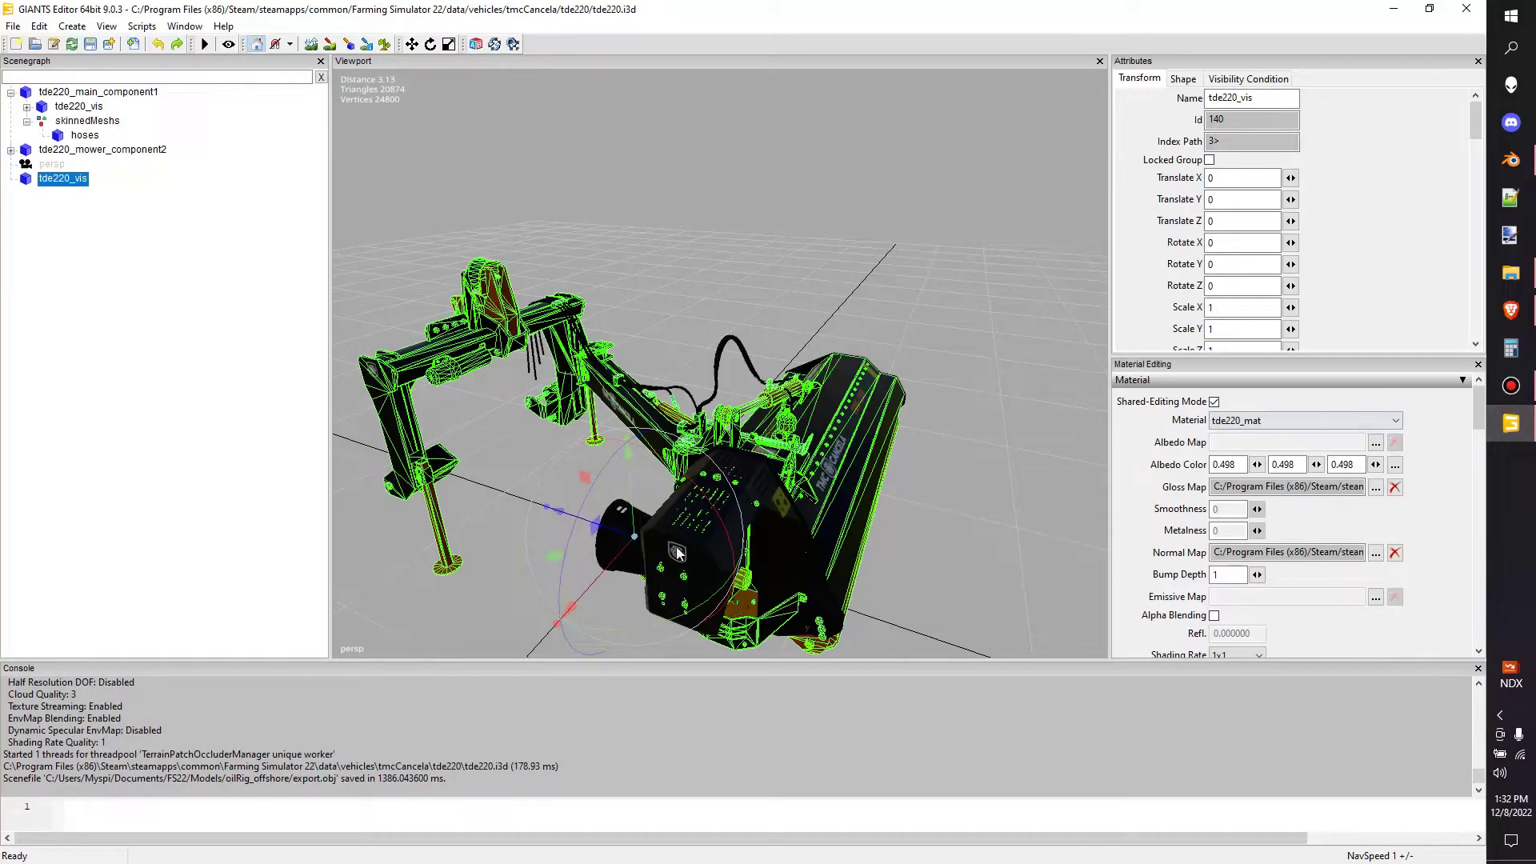
click(794, 545)
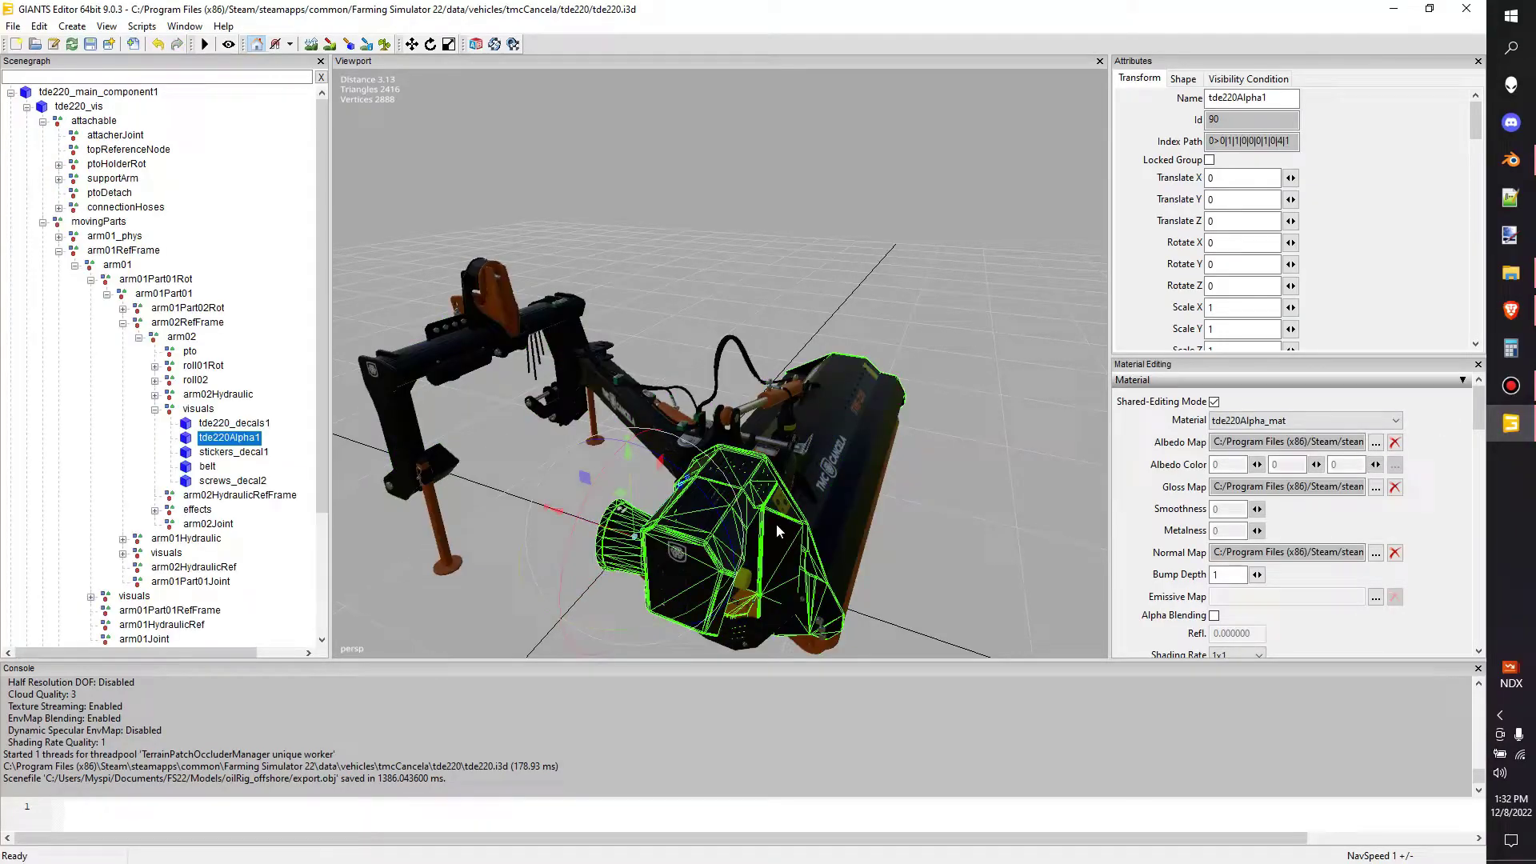
click(1510, 160)
scroll(759, 322, down, 5)
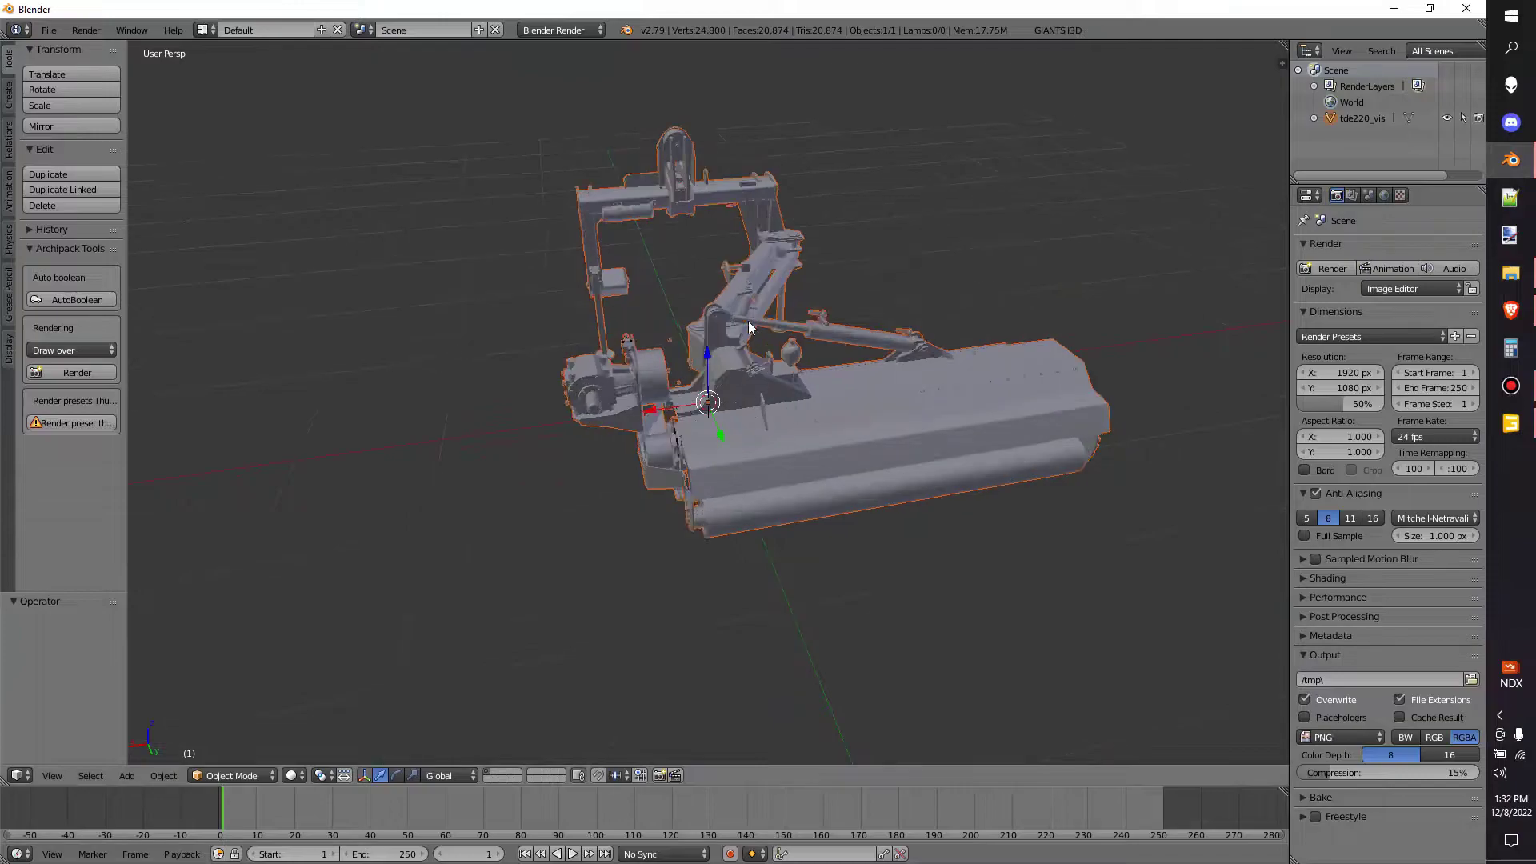
scroll(727, 365, up, 5)
mouse_move(727, 365)
middle_down()
mouse_move(732, 424)
mouse_move(760, 328)
mouse_move(744, 296)
mouse_move(729, 368)
middle_up()
click(1511, 423)
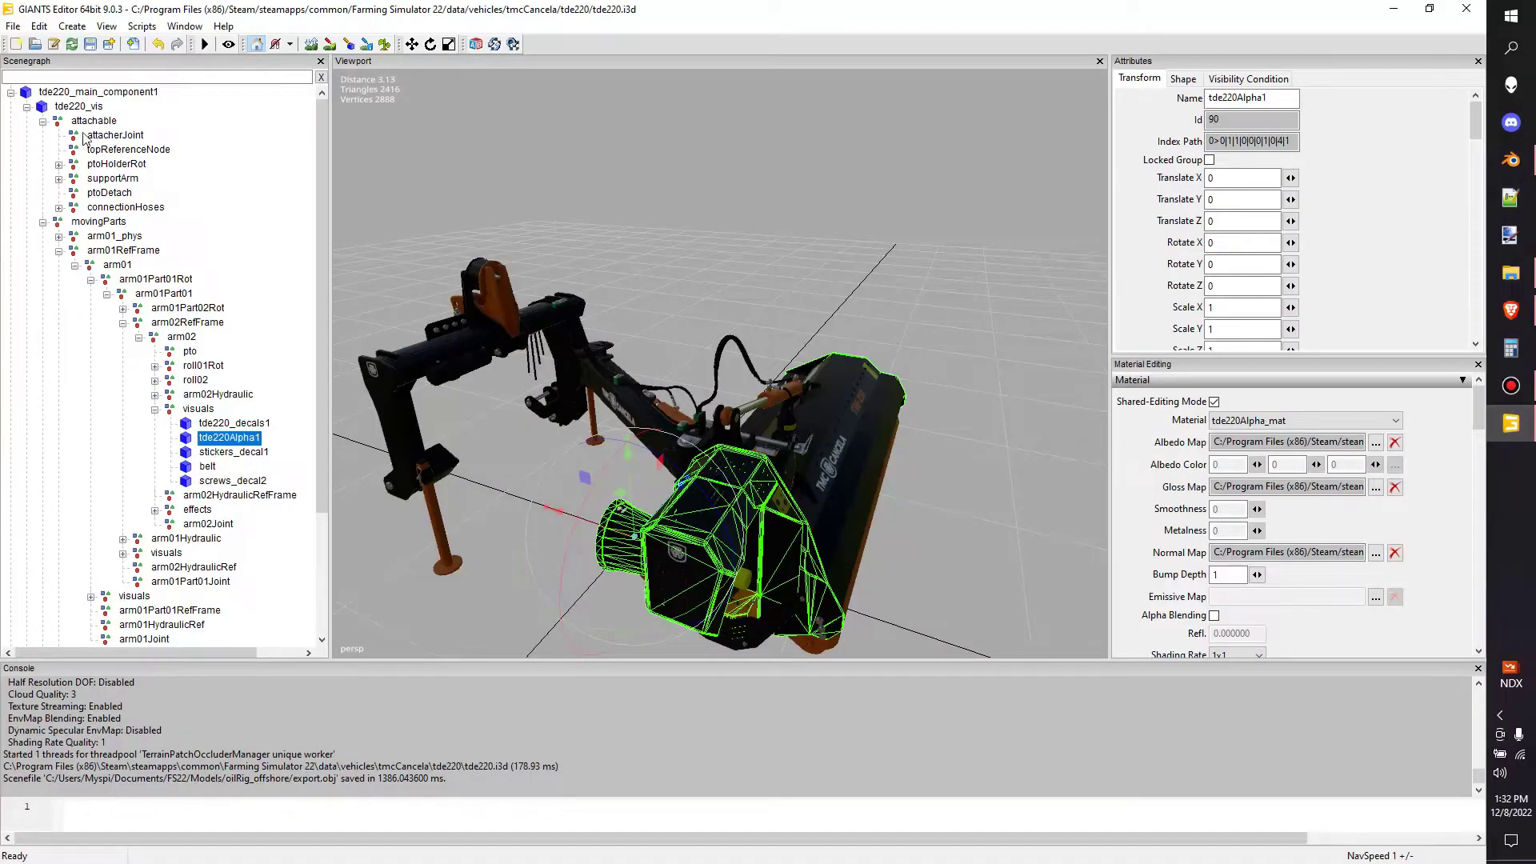
click(80, 107)
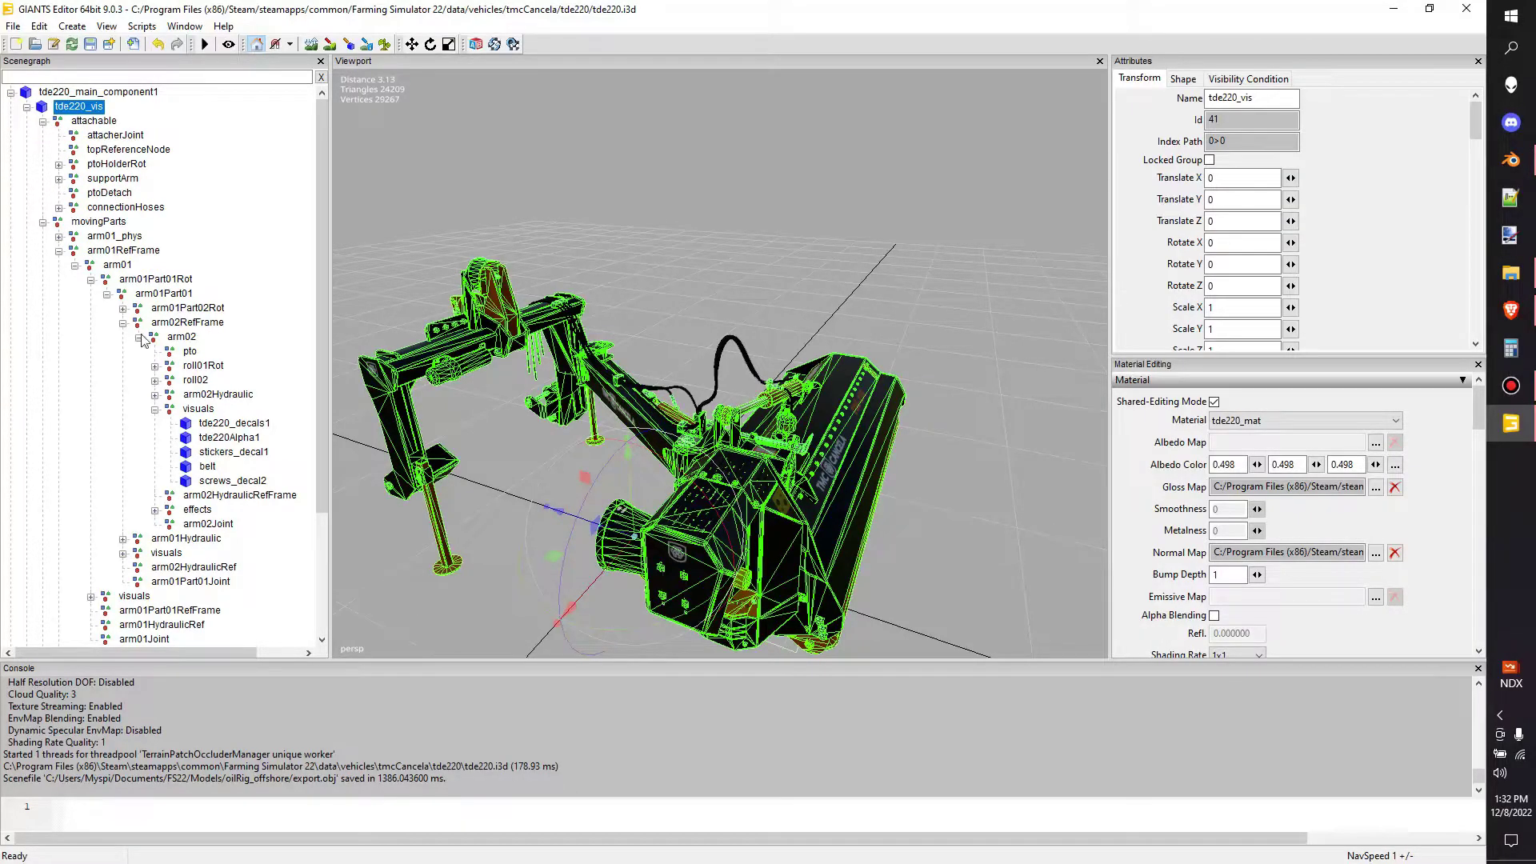
click(26, 106)
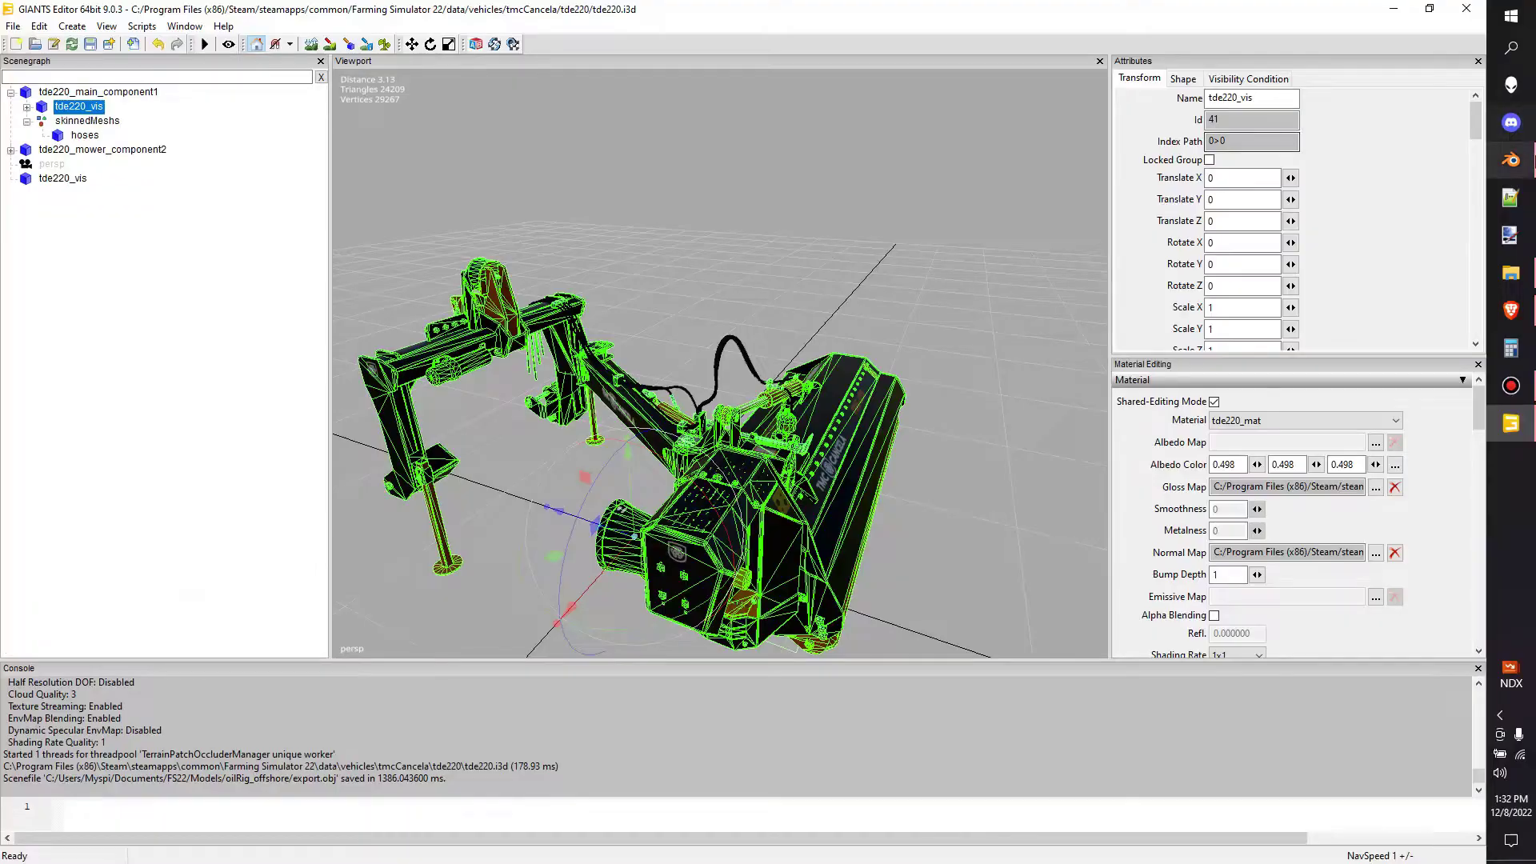
- Switch back to Blender and put the imported tde220_vis mesh into Edit Mode
click(1512, 159)
scroll(833, 300, down, 3)
scroll(906, 307, up, 1)
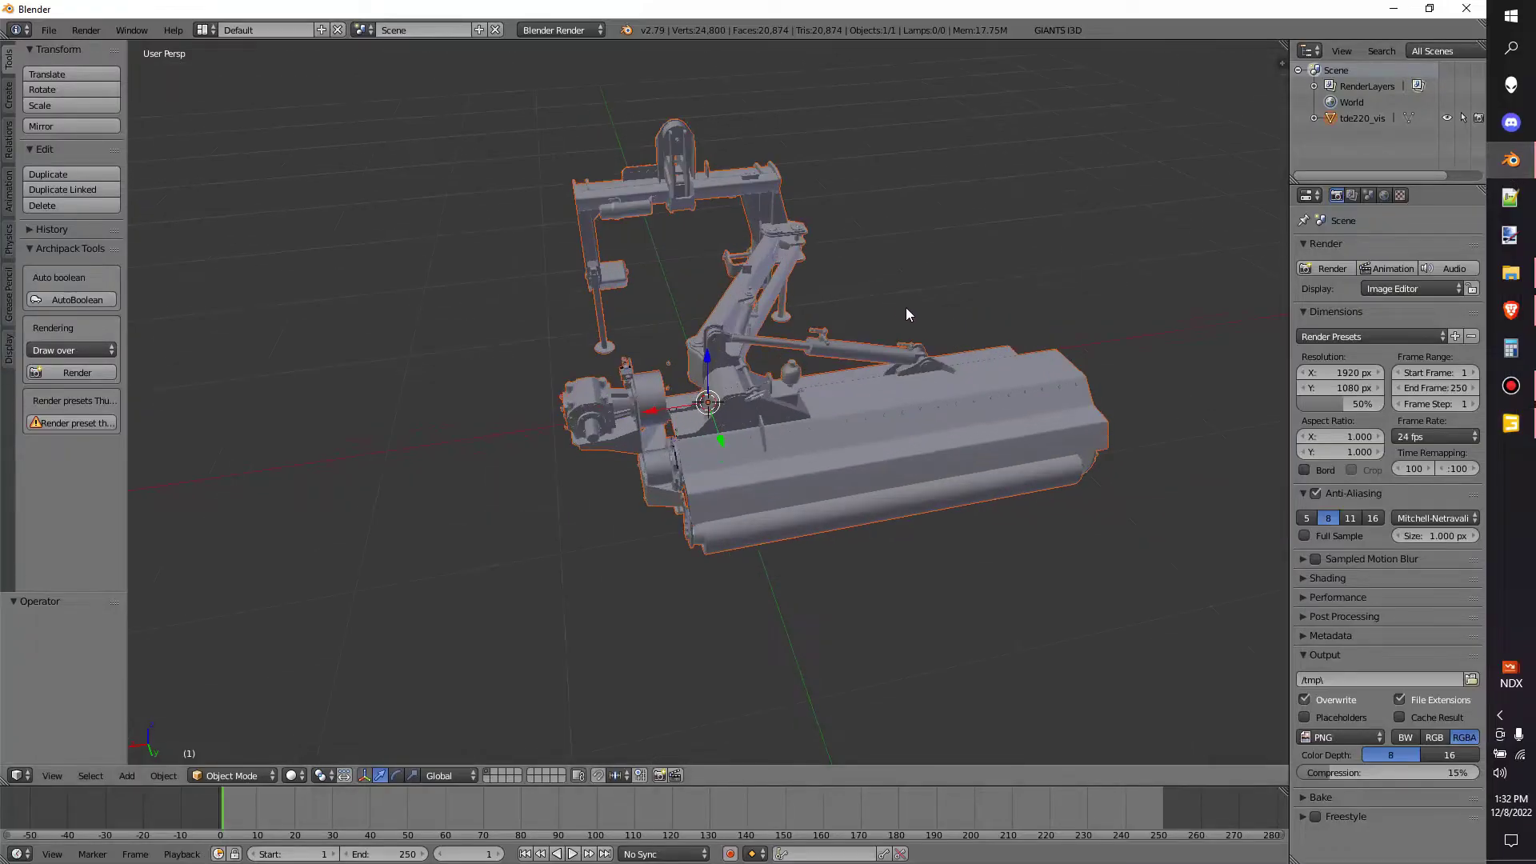
middle_drag(906, 312, 758, 328)
key(Tab)
scroll(863, 325, up, 4)
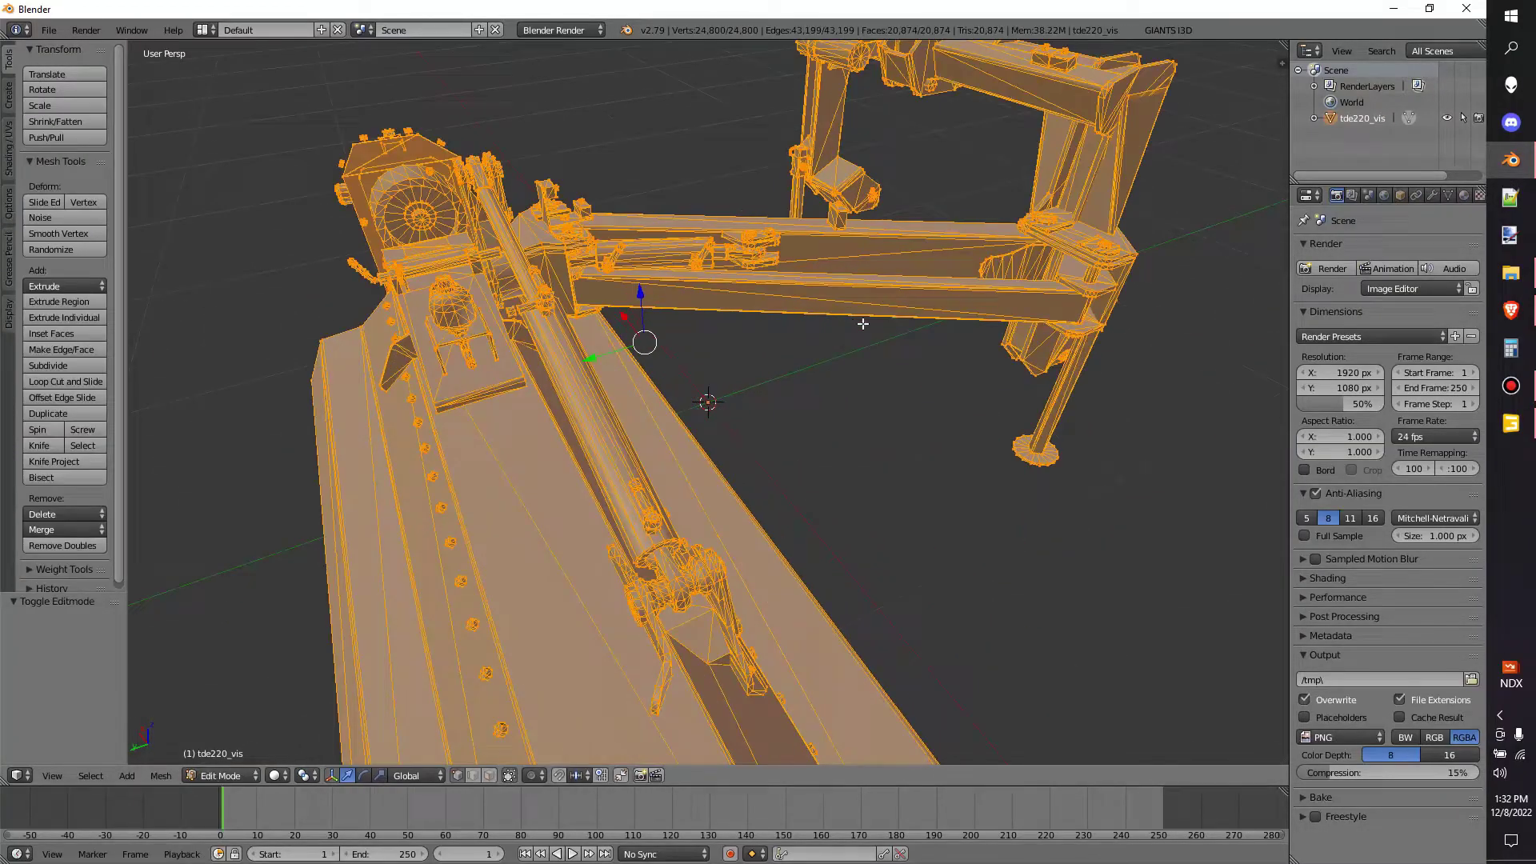
- Circle-select the hitch frame and arm in wireframe, and separate that selection into its own object
scroll(863, 325, down, 6)
key(a)
key(c)
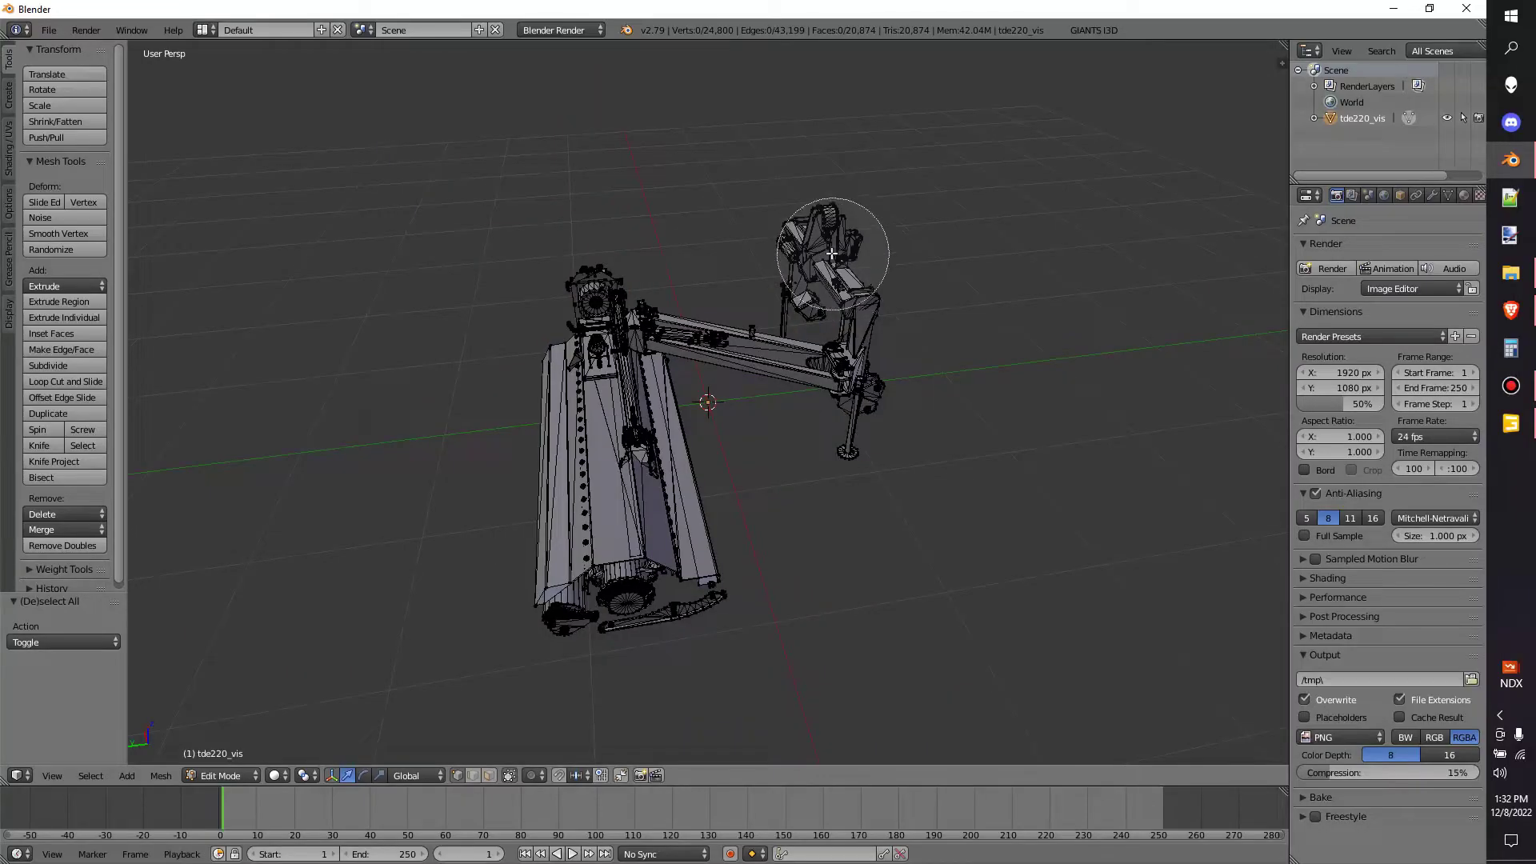
mouse_move(832, 253)
mouse_down()
mouse_move(936, 497)
mouse_move(785, 264)
mouse_move(796, 257)
mouse_move(816, 315)
mouse_move(787, 300)
mouse_up()
key(Escape)
key(z)
key(c)
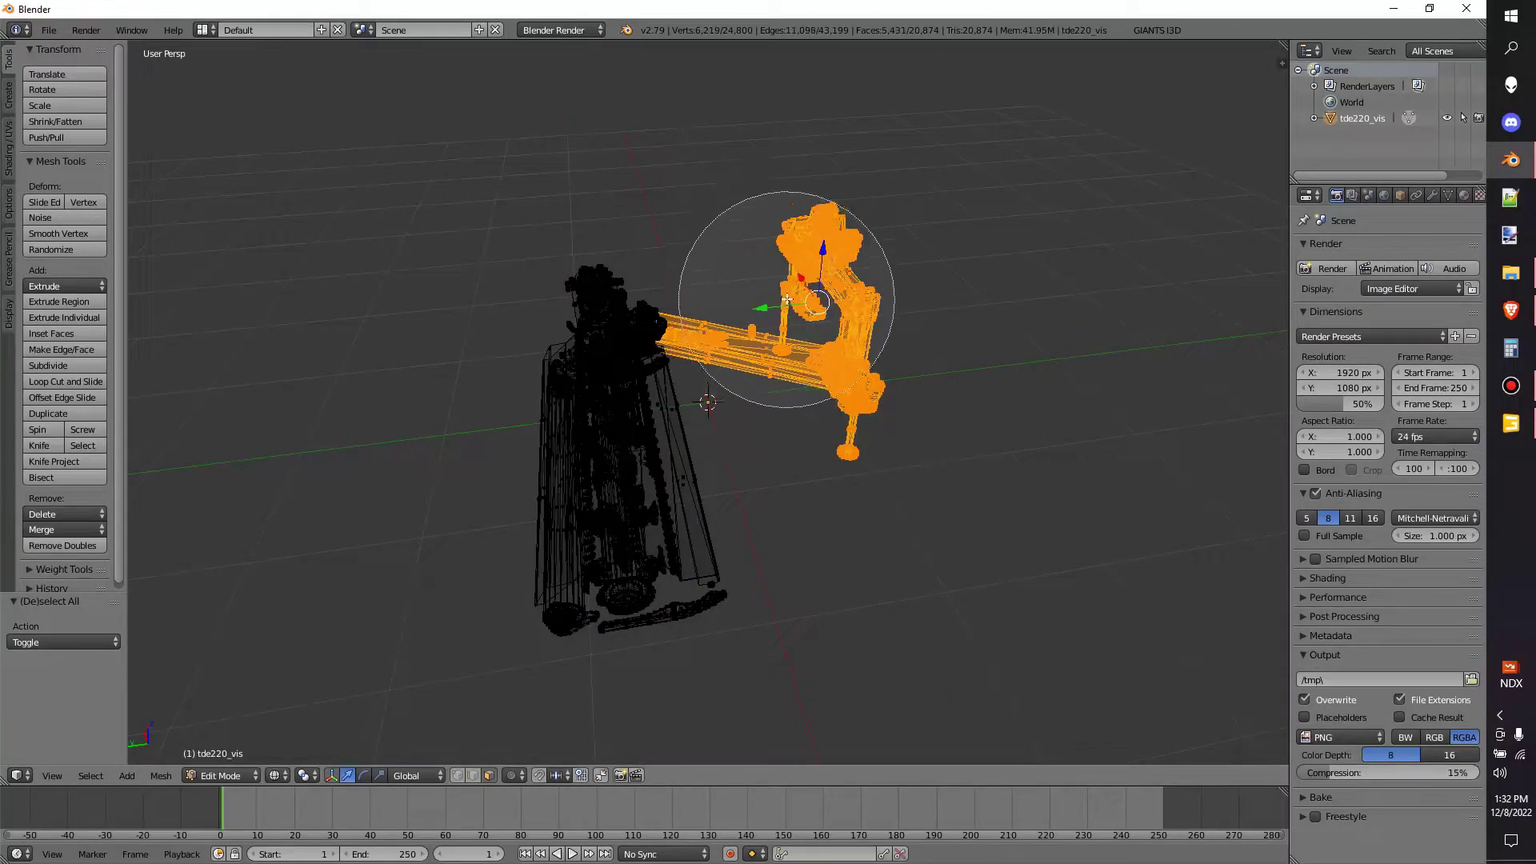
key(Escape)
key(p)
click(833, 325)
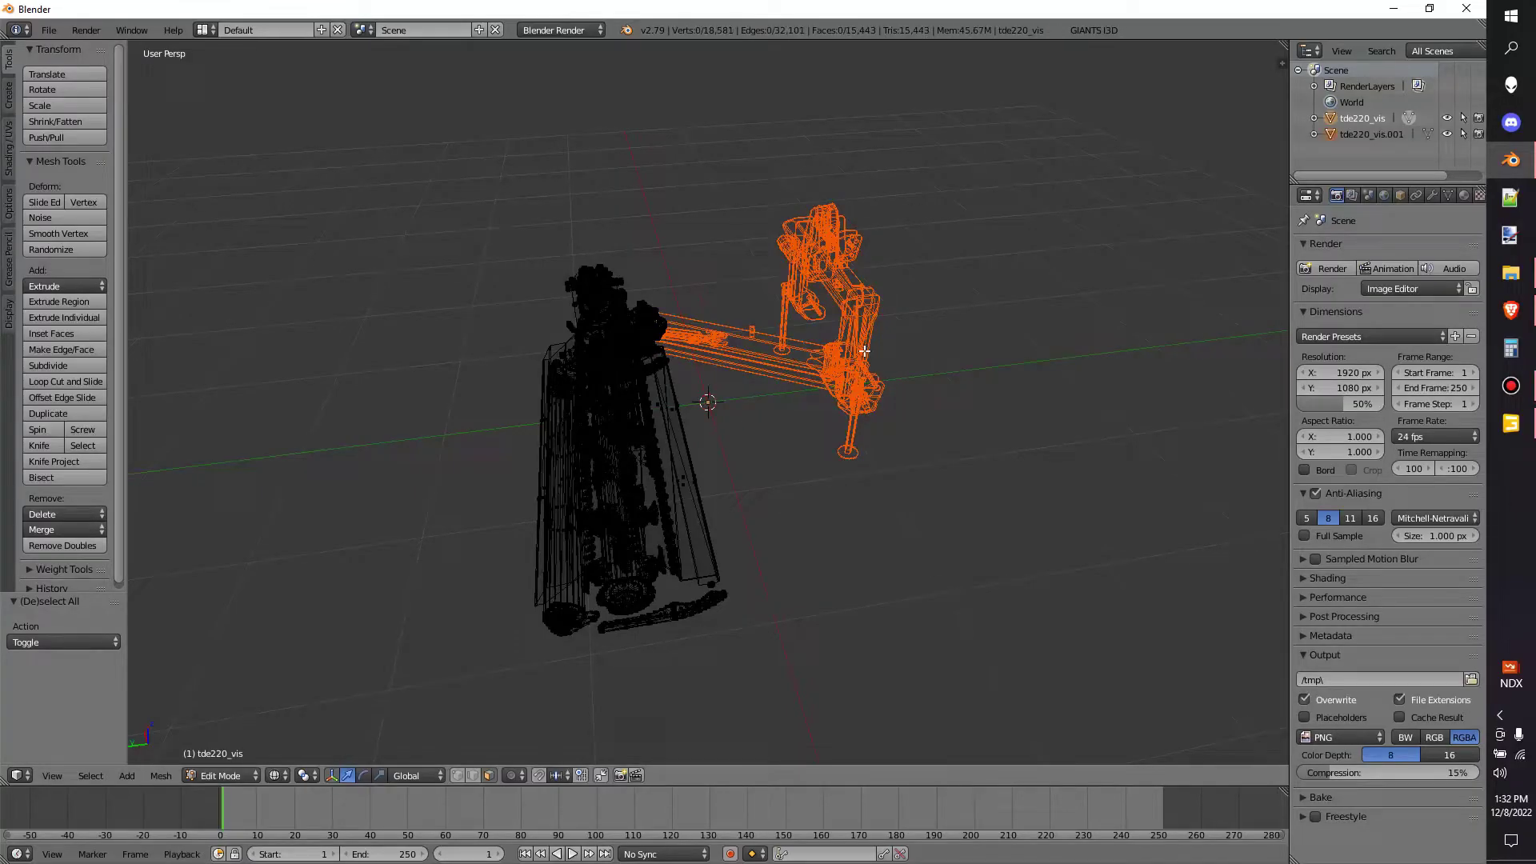
- Return to Object Mode, select the separated hitch frame and arm, and restore solid shading
key(Tab)
right_click(858, 357)
mouse_move(936, 343)
middle_down()
mouse_move(952, 324)
mouse_move(920, 360)
mouse_move(837, 350)
mouse_move(876, 381)
middle_up()
key(z)
scroll(924, 335, up, 5)
scroll(875, 381, down, 8)
scroll(942, 333, up, 2)
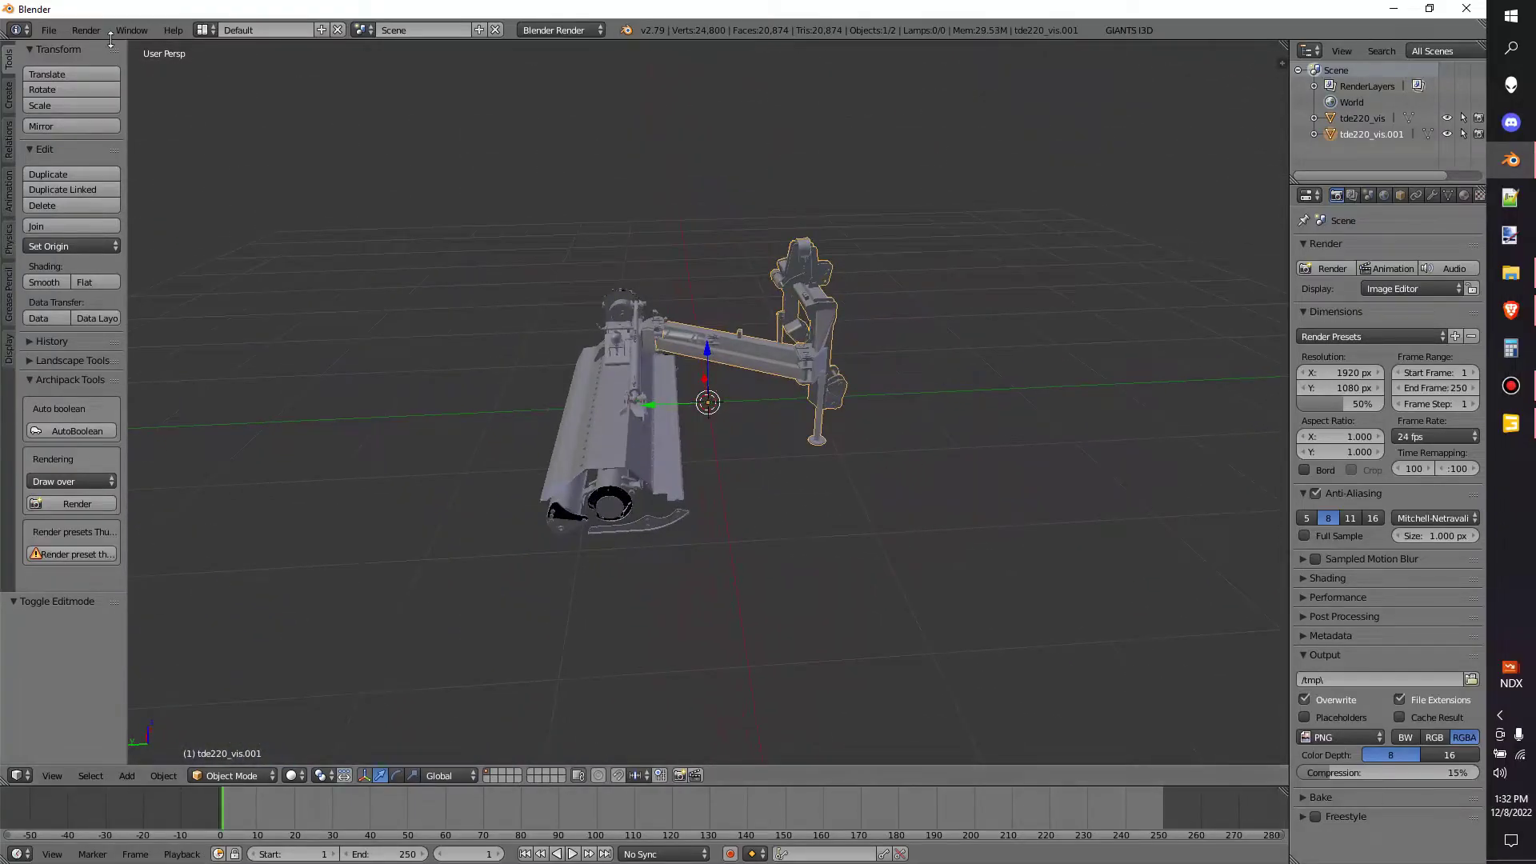
- Open the GIANTS I3D Exporter and bring its settings into view beside the model
click(53, 30)
mouse_move(103, 352)
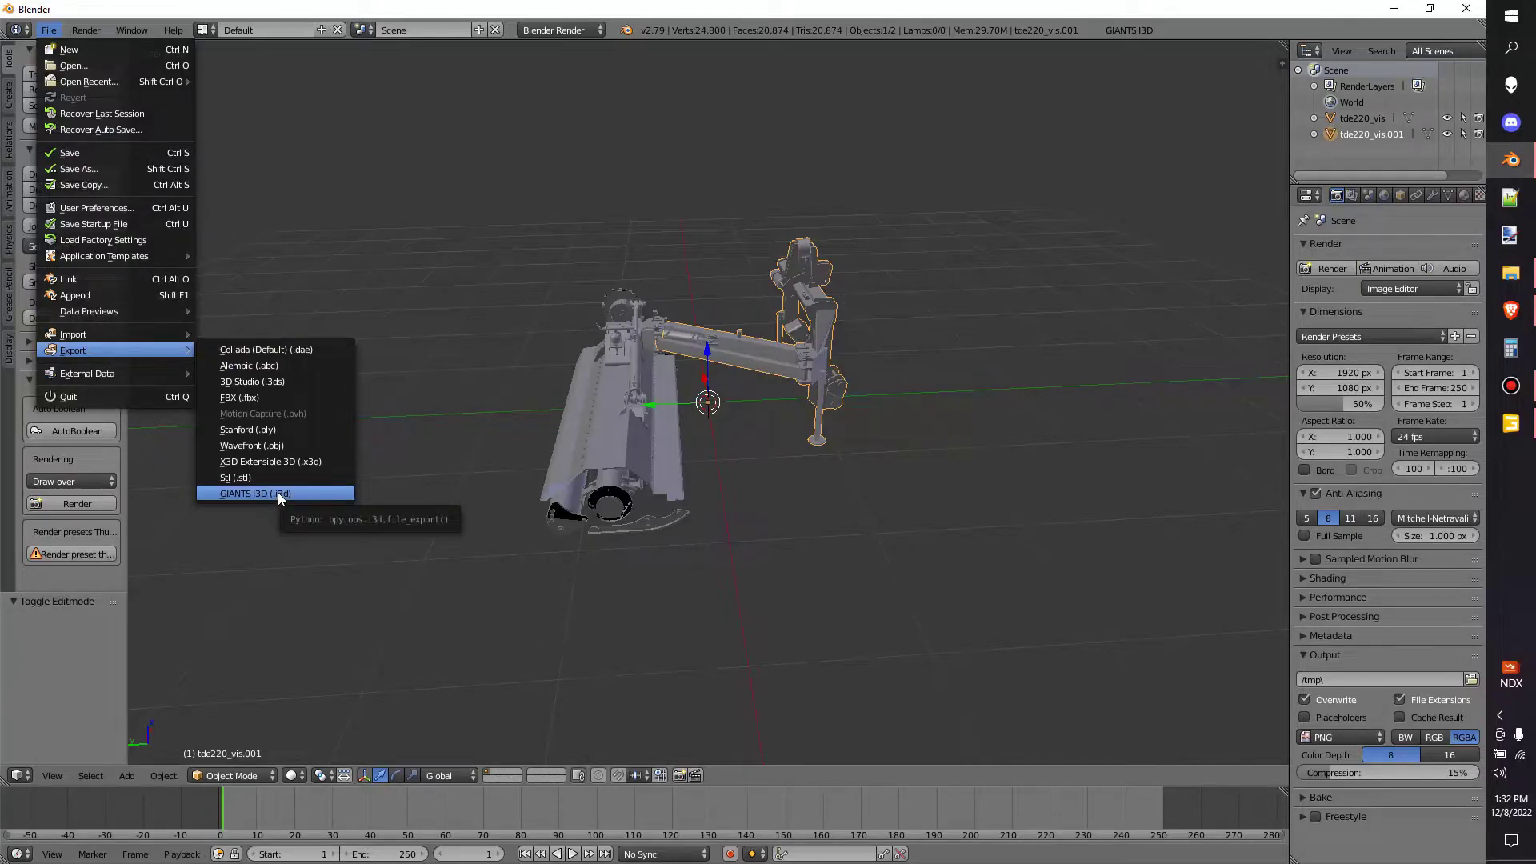
click(1130, 30)
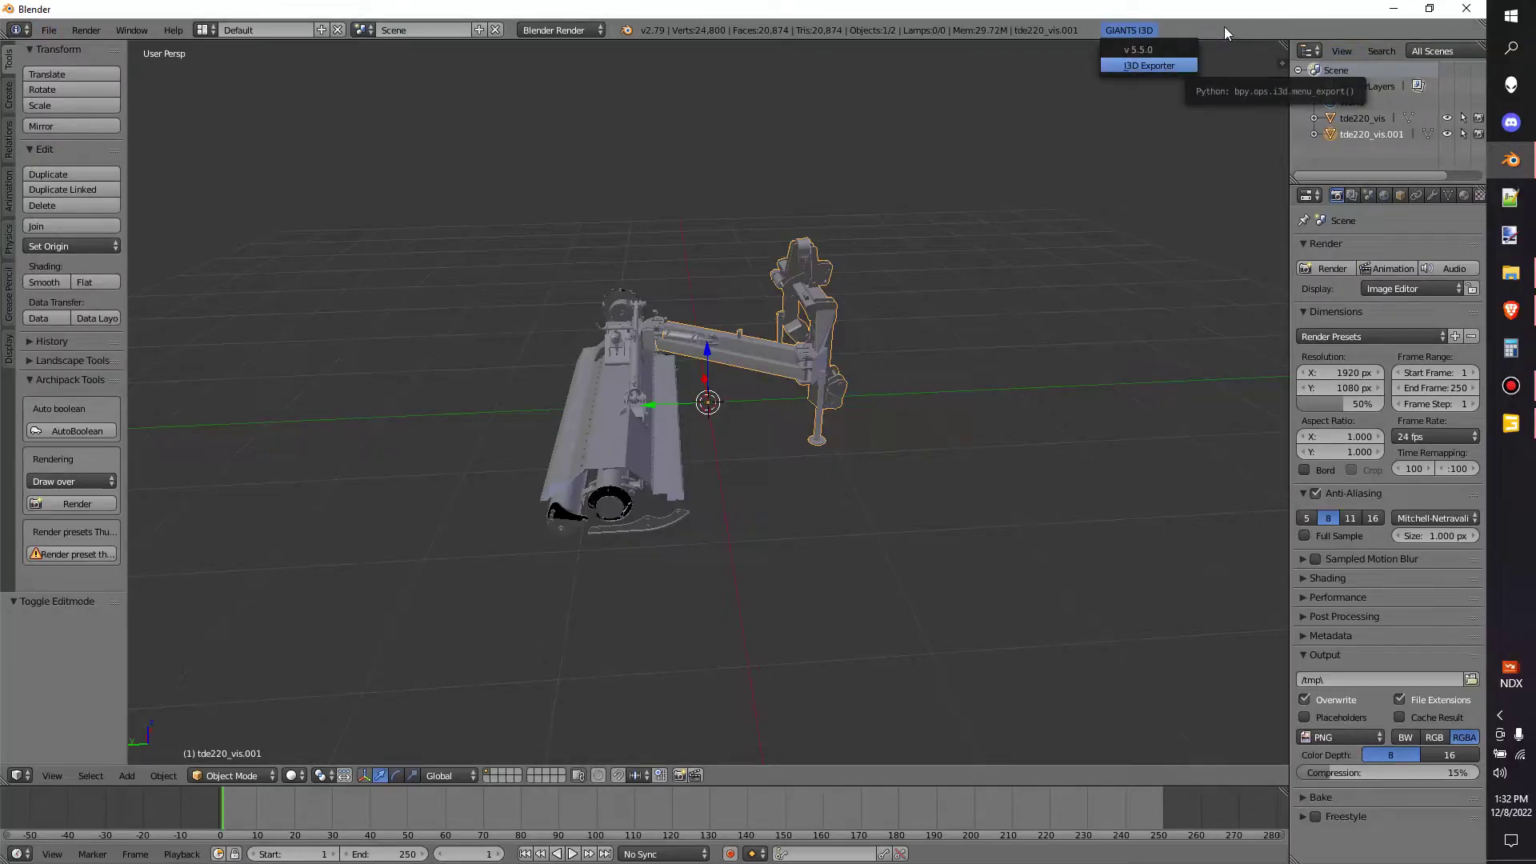
click(1144, 32)
click(1150, 31)
click(1149, 65)
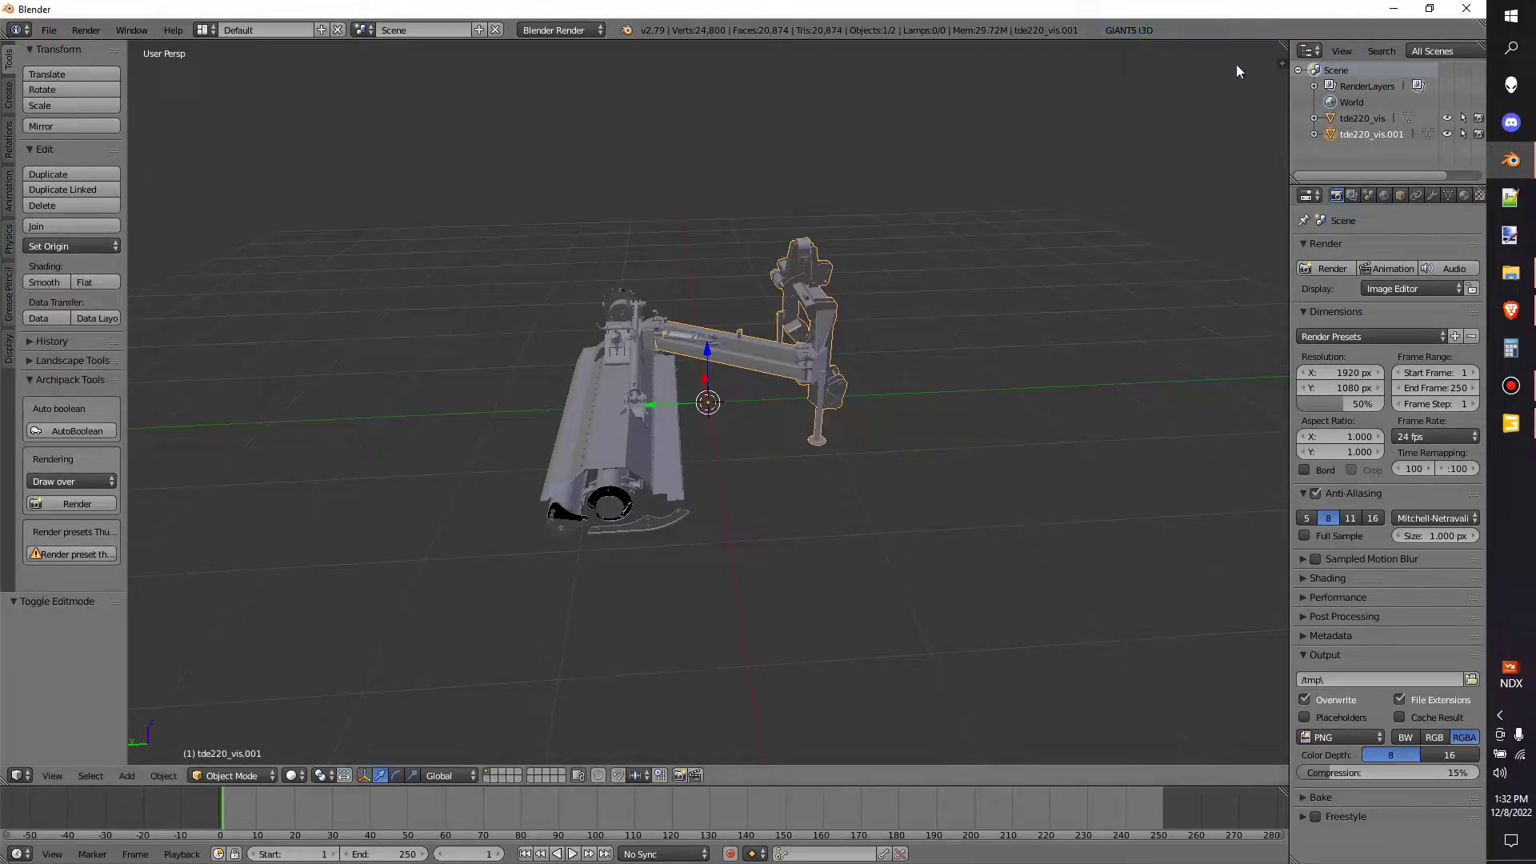
key(n)
scroll(1236, 96, down, 4)
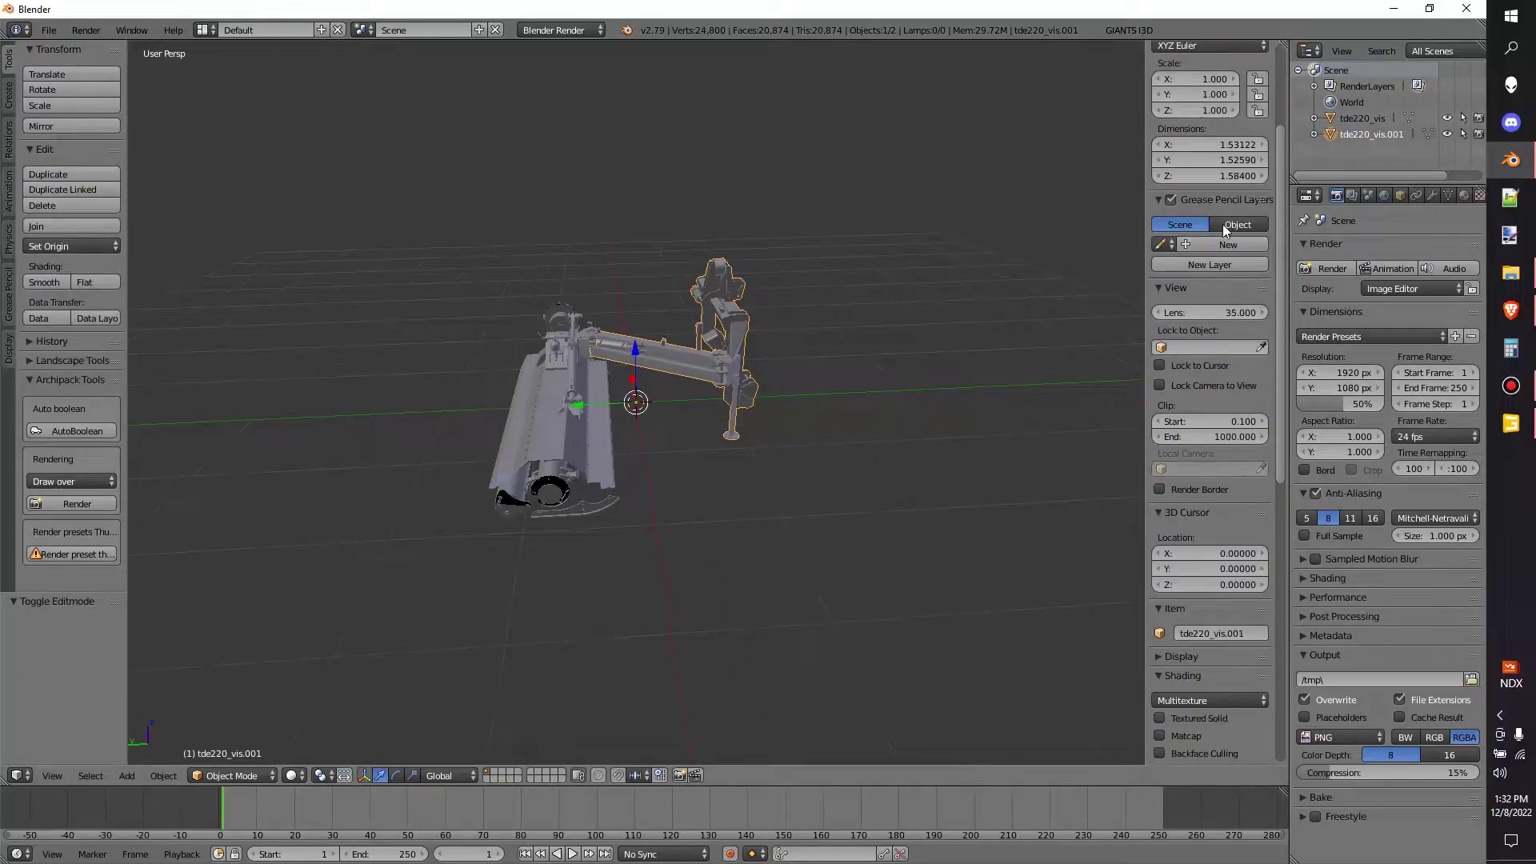
scroll(1236, 96, down, 15)
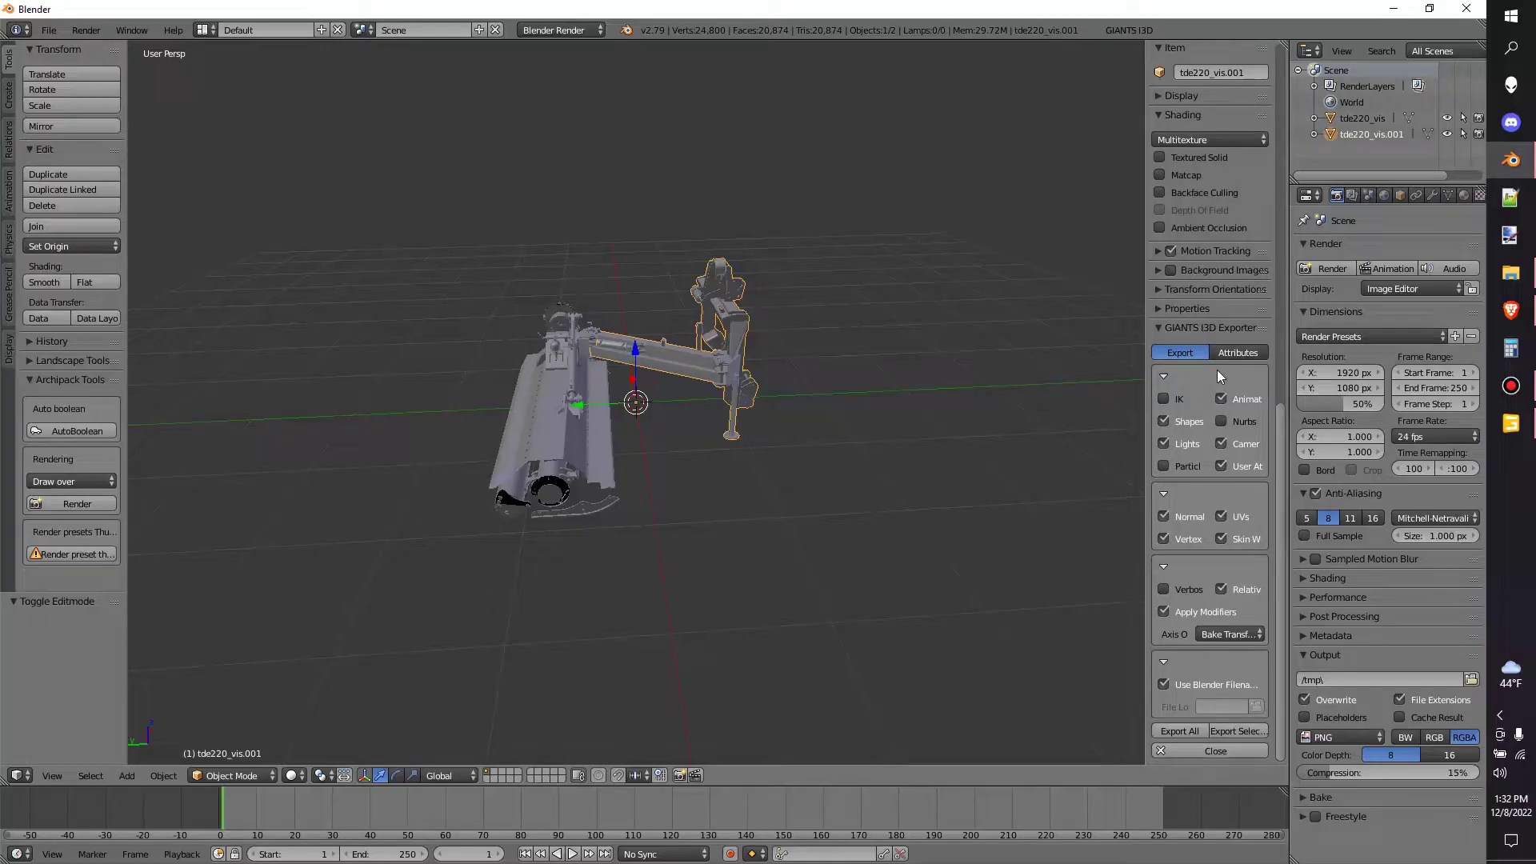
- Enable Occlusion Culling and set Clip Distance to 300 in the I3D attributes, and apply them to the selected arm object
click(1242, 353)
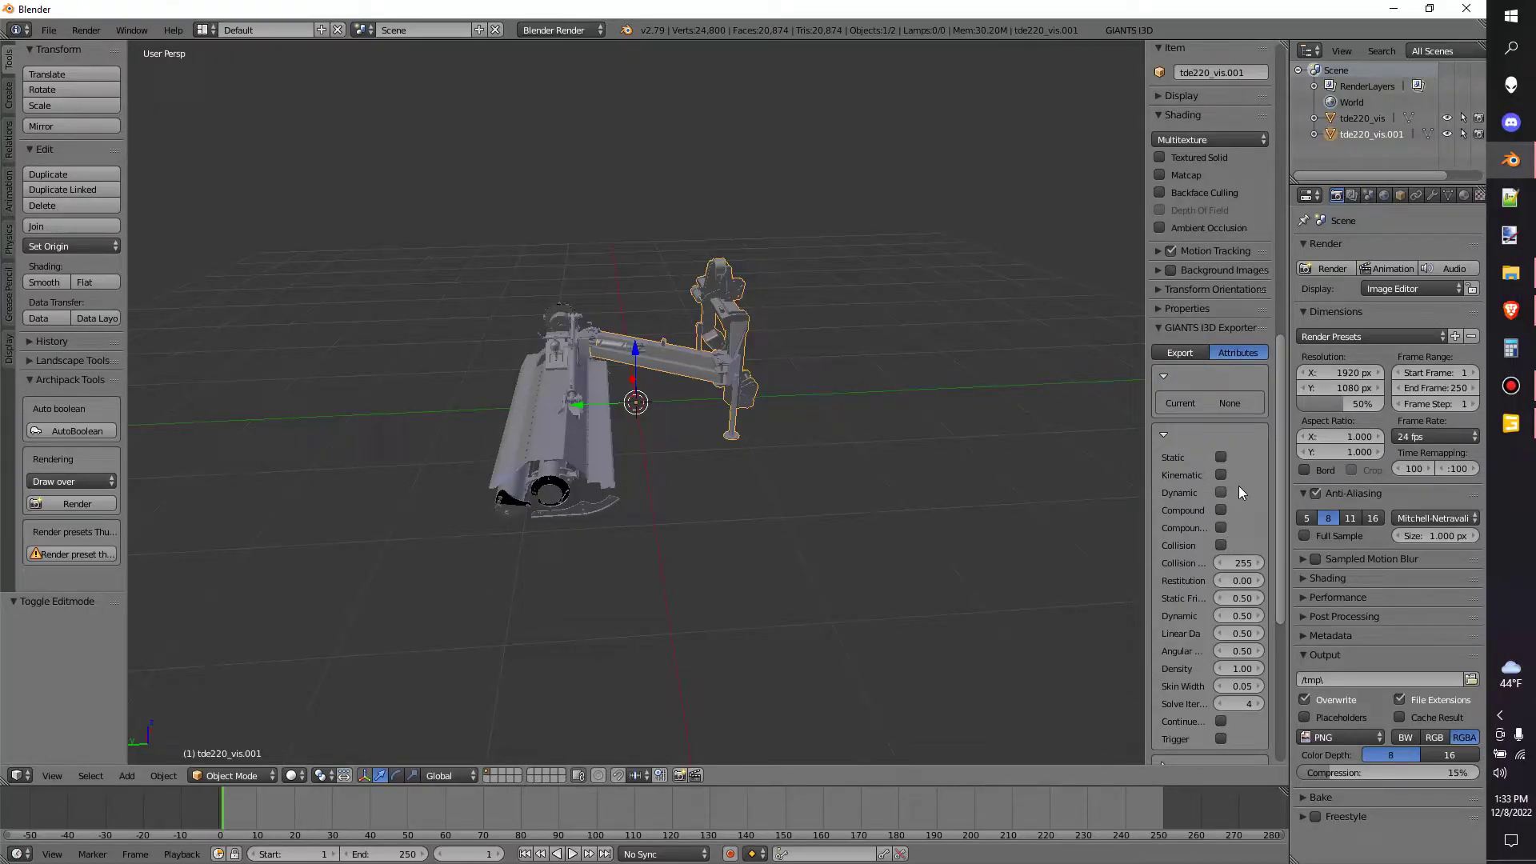
scroll(1239, 487, down, 1)
scroll(1245, 478, down, 3)
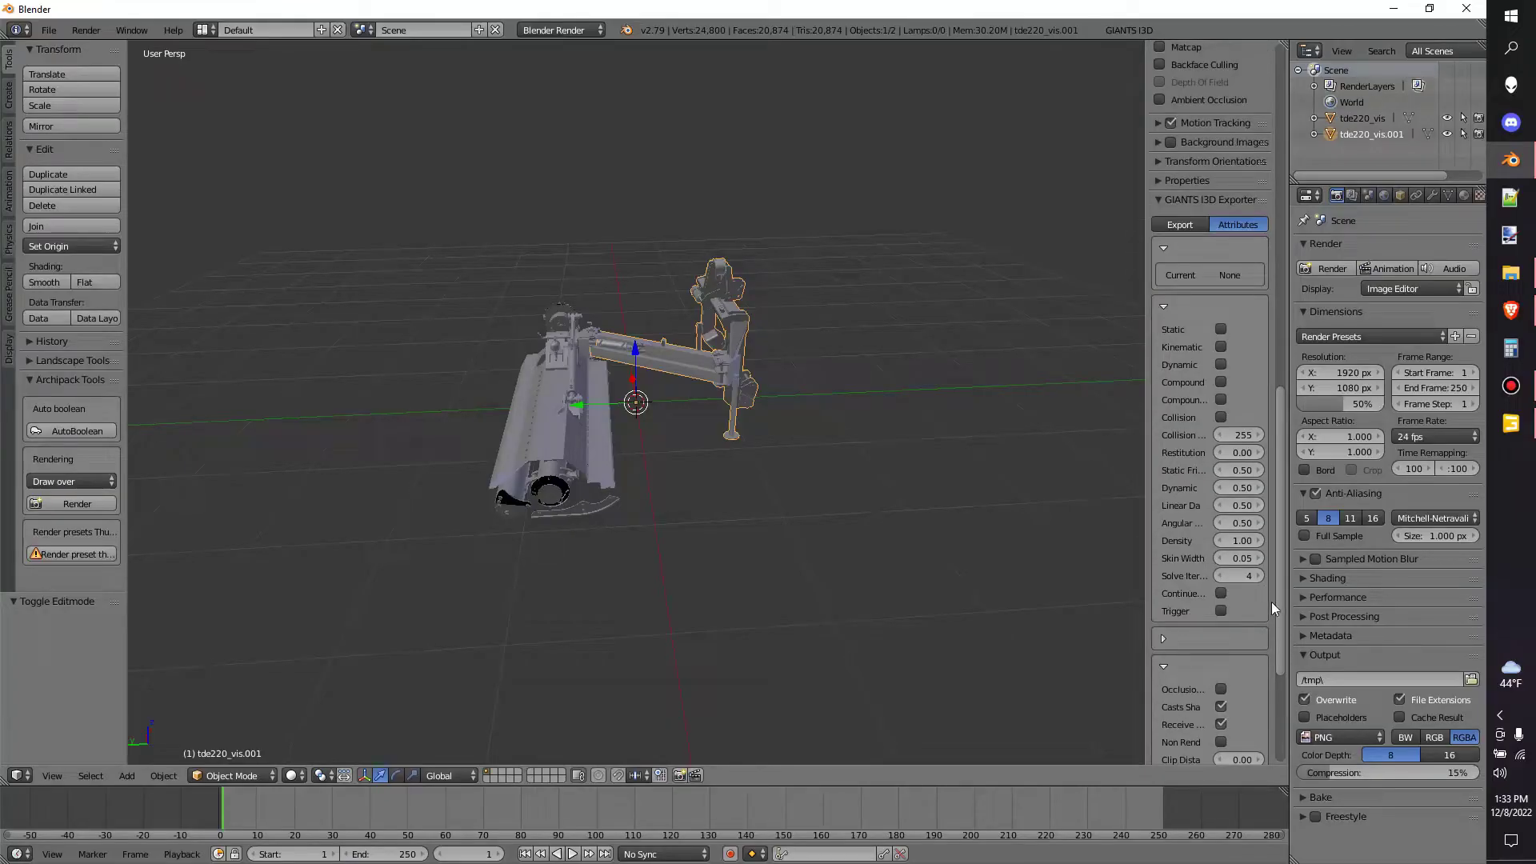
scroll(1193, 376, down, 5)
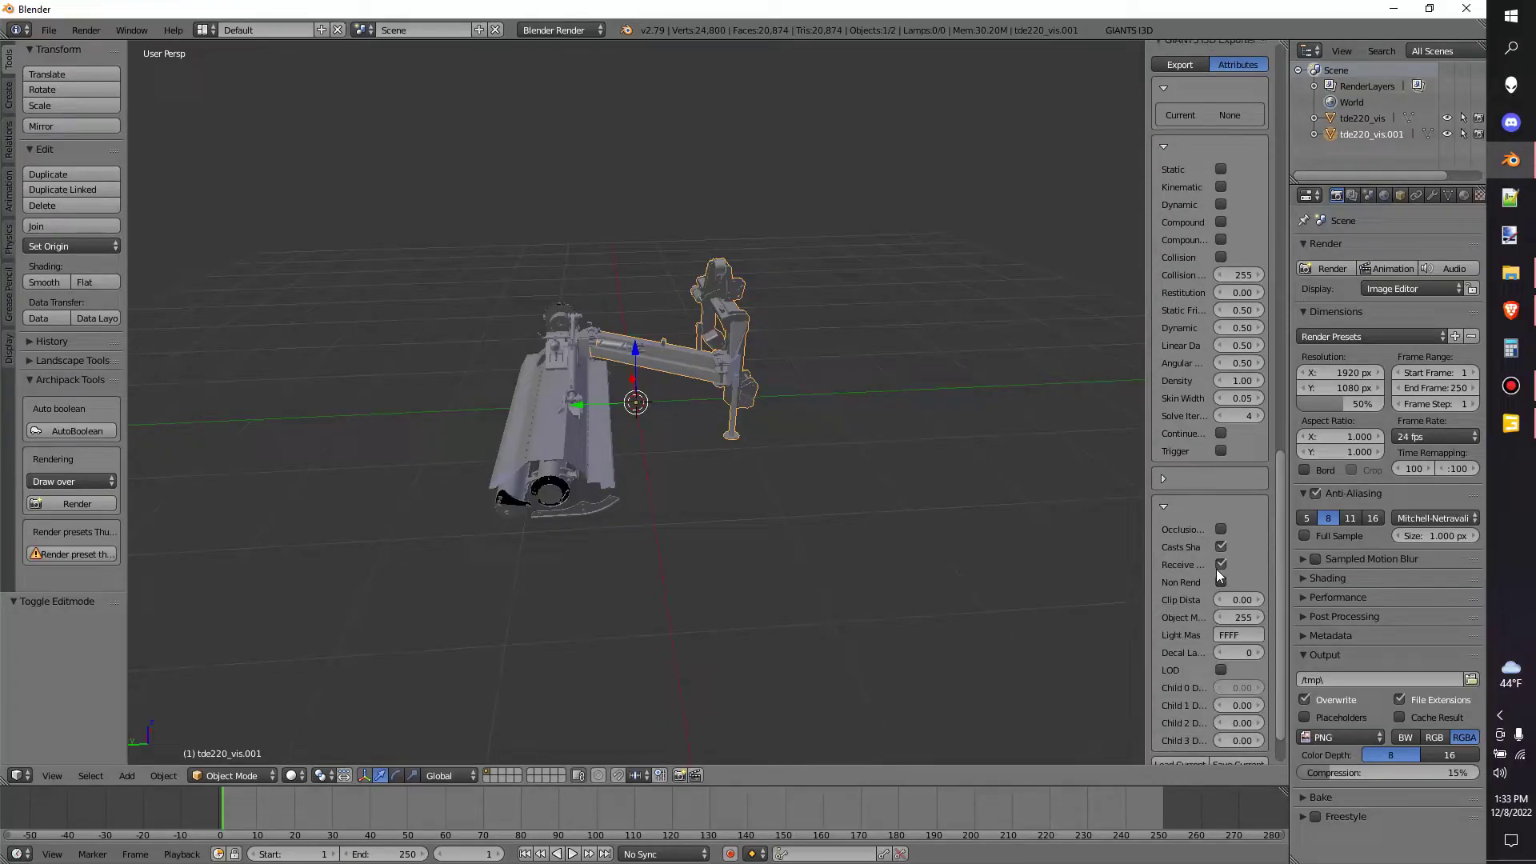
drag(1147, 524, 992, 526)
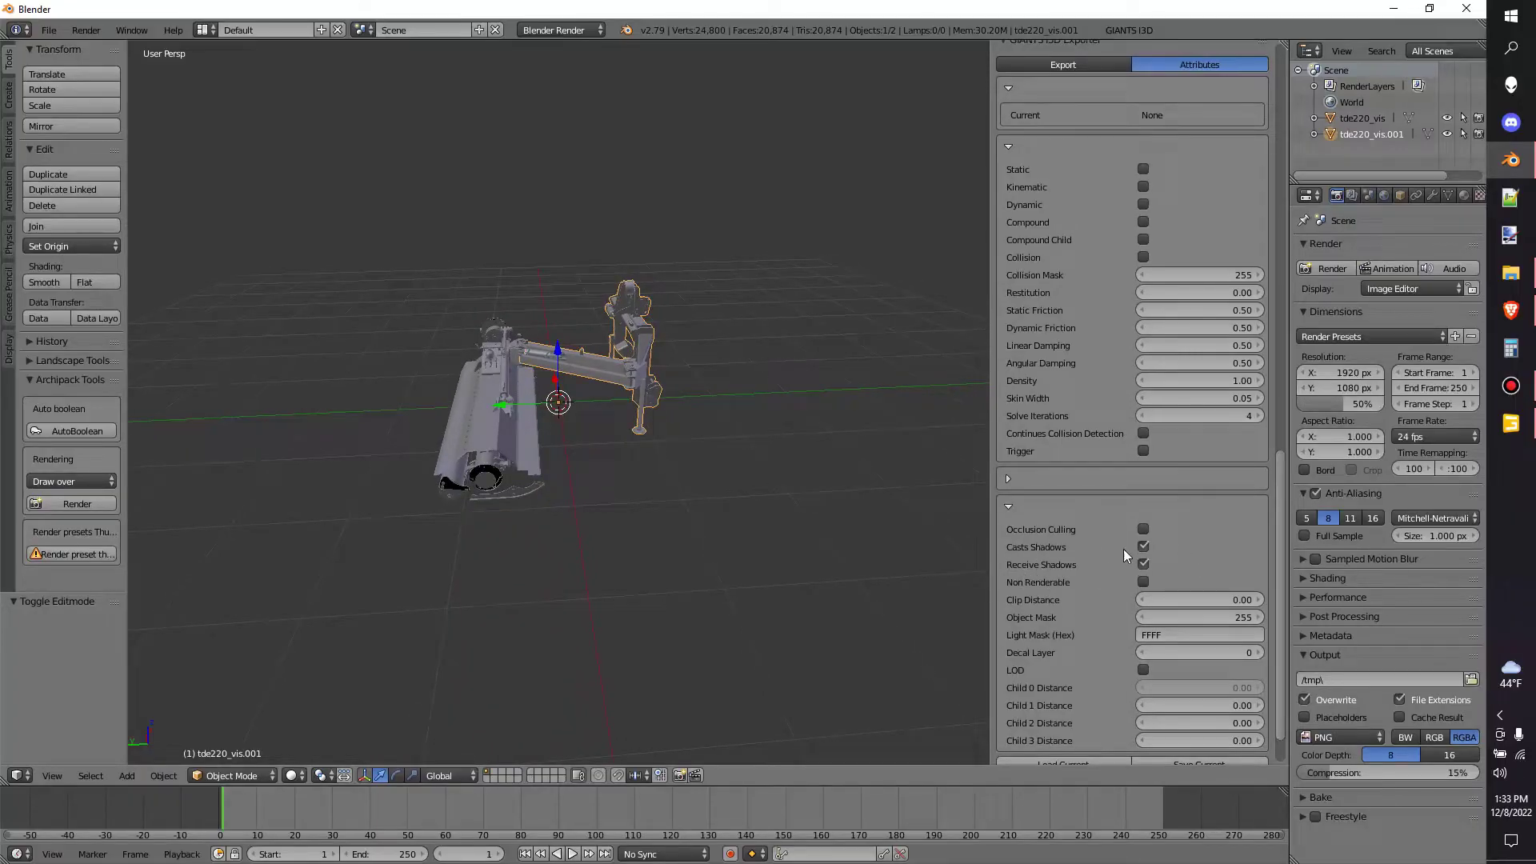
click(1214, 600)
text(300)
key(Return)
scroll(1168, 616, down, 2)
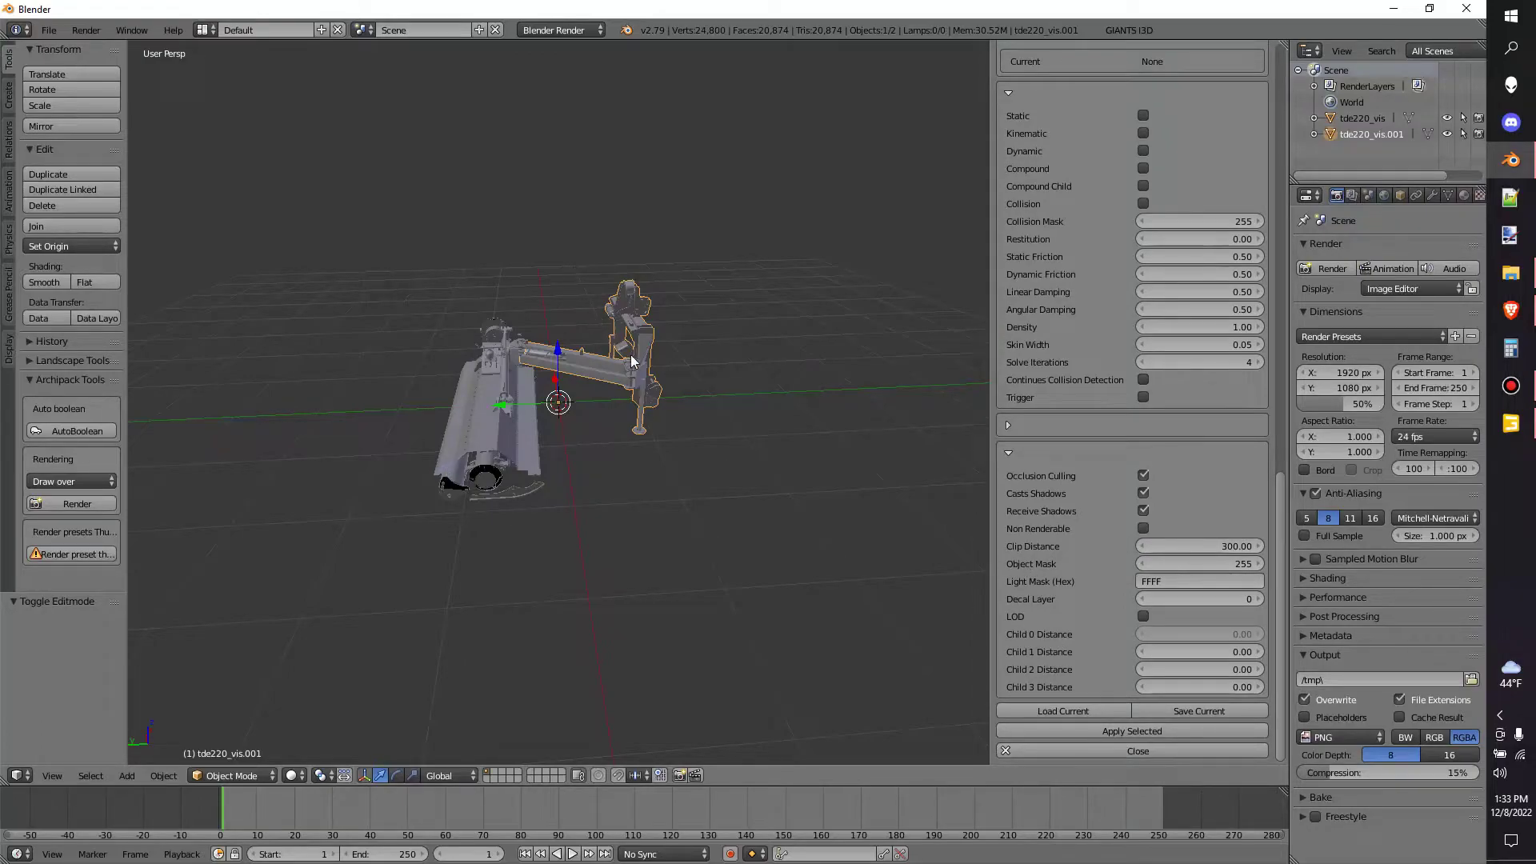
click(1130, 731)
- Reselect tde220_vis.001 and turn off Use Blender Filename in the I3D export settings
right_click(469, 432)
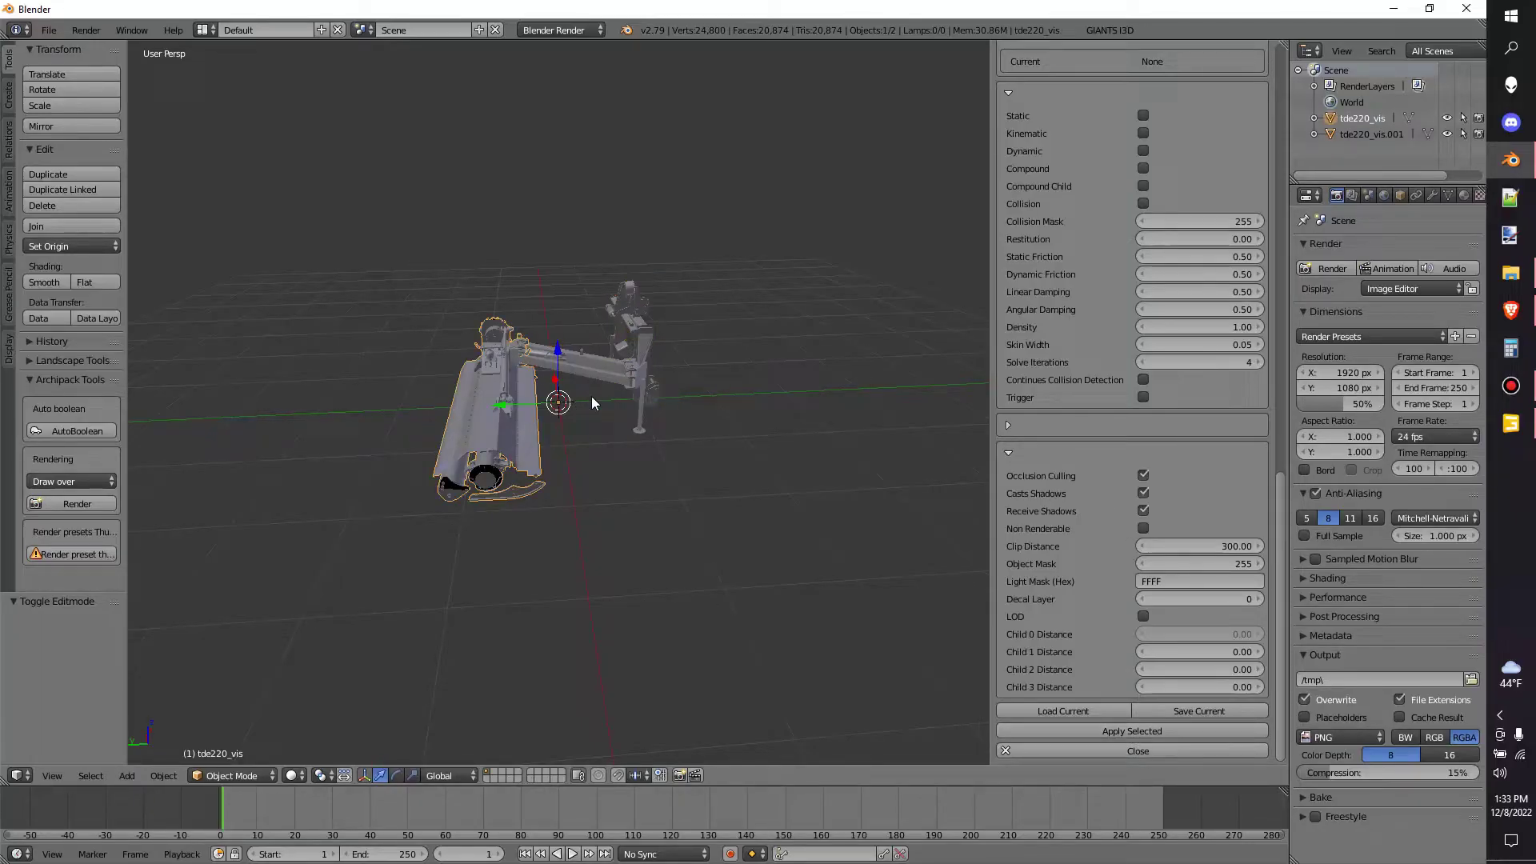
right_click(626, 365)
scroll(1216, 410, up, 10)
click(1124, 520)
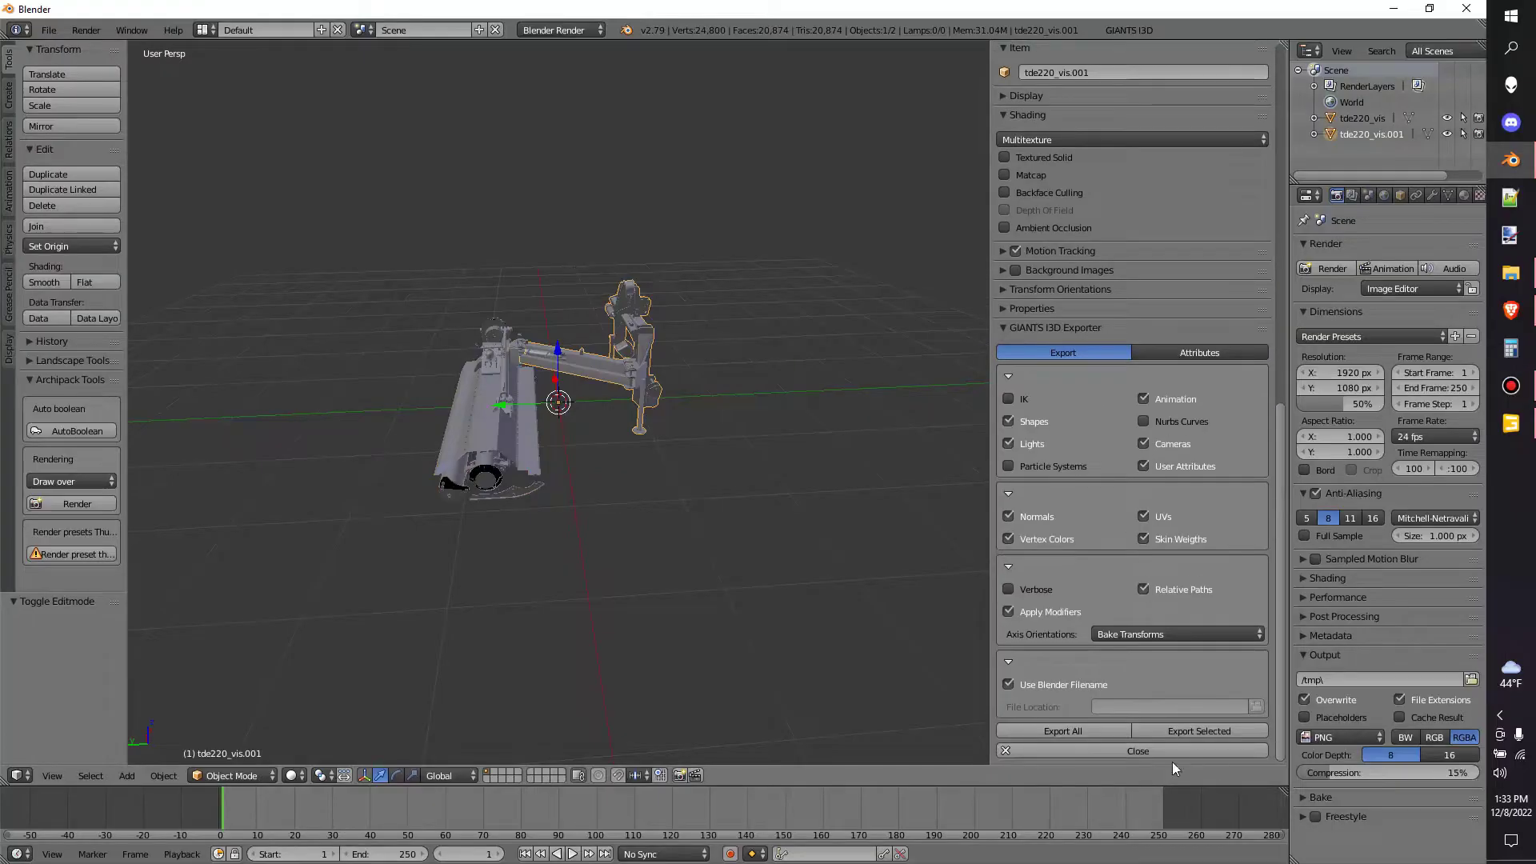
click(1054, 687)
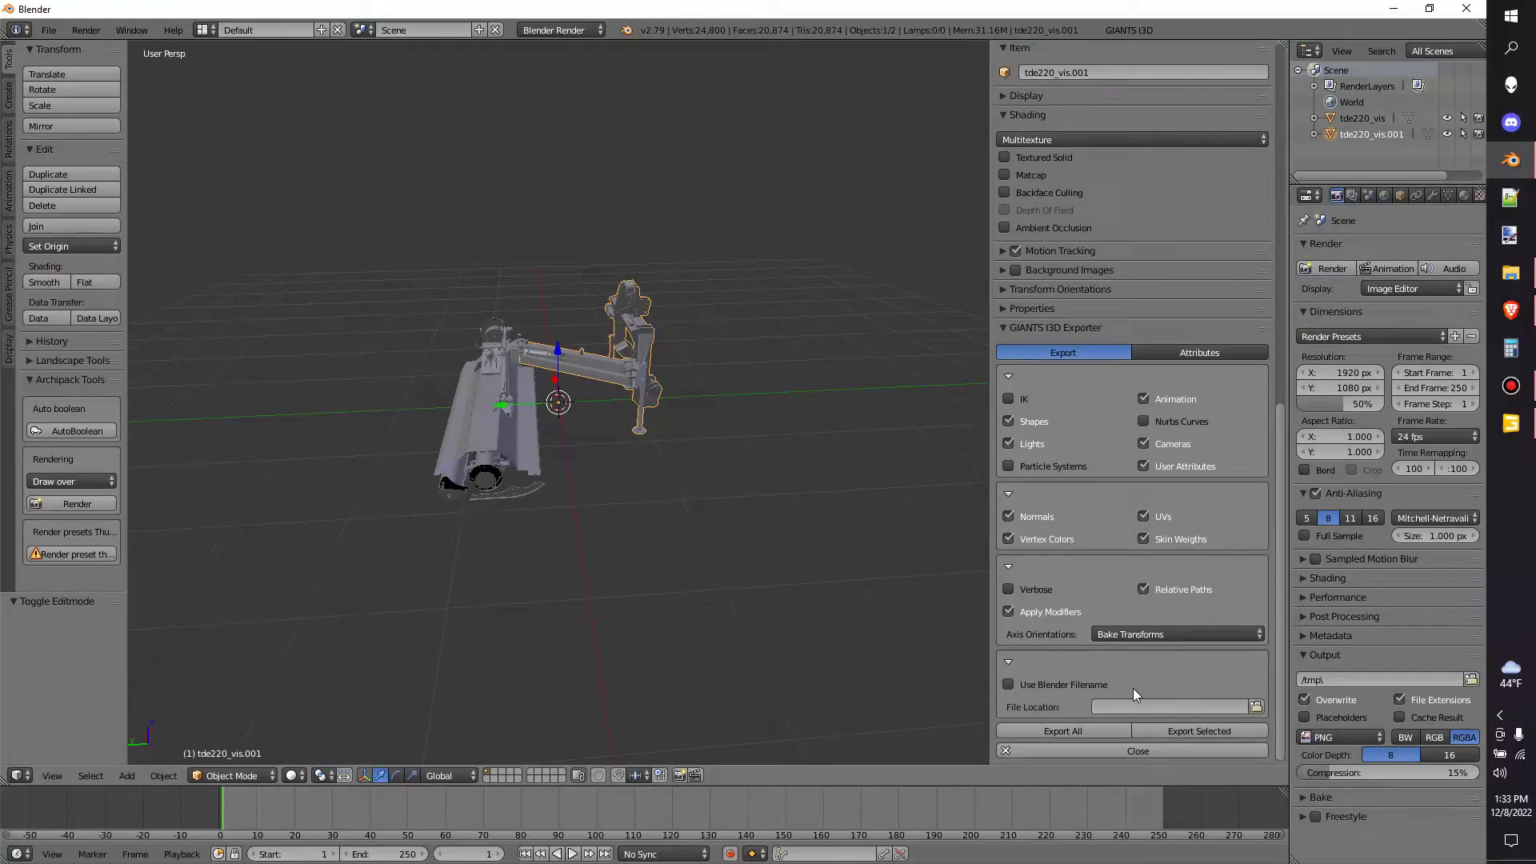
- Export only the selected object as a GIANTS I3D file named myexport in the oilRig_offshore folder
click(45, 32)
mouse_move(112, 350)
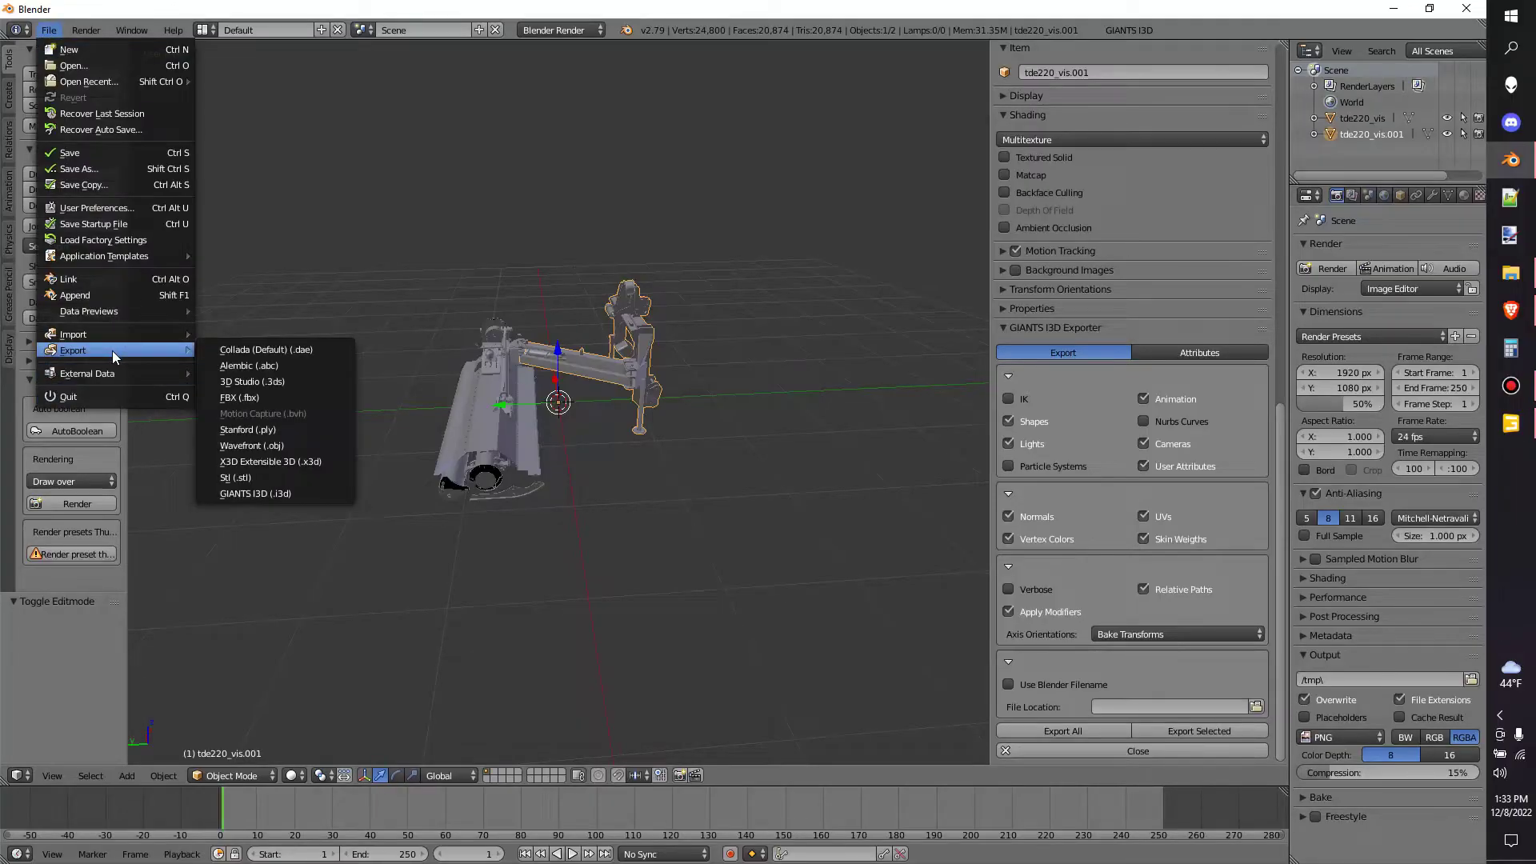
click(257, 494)
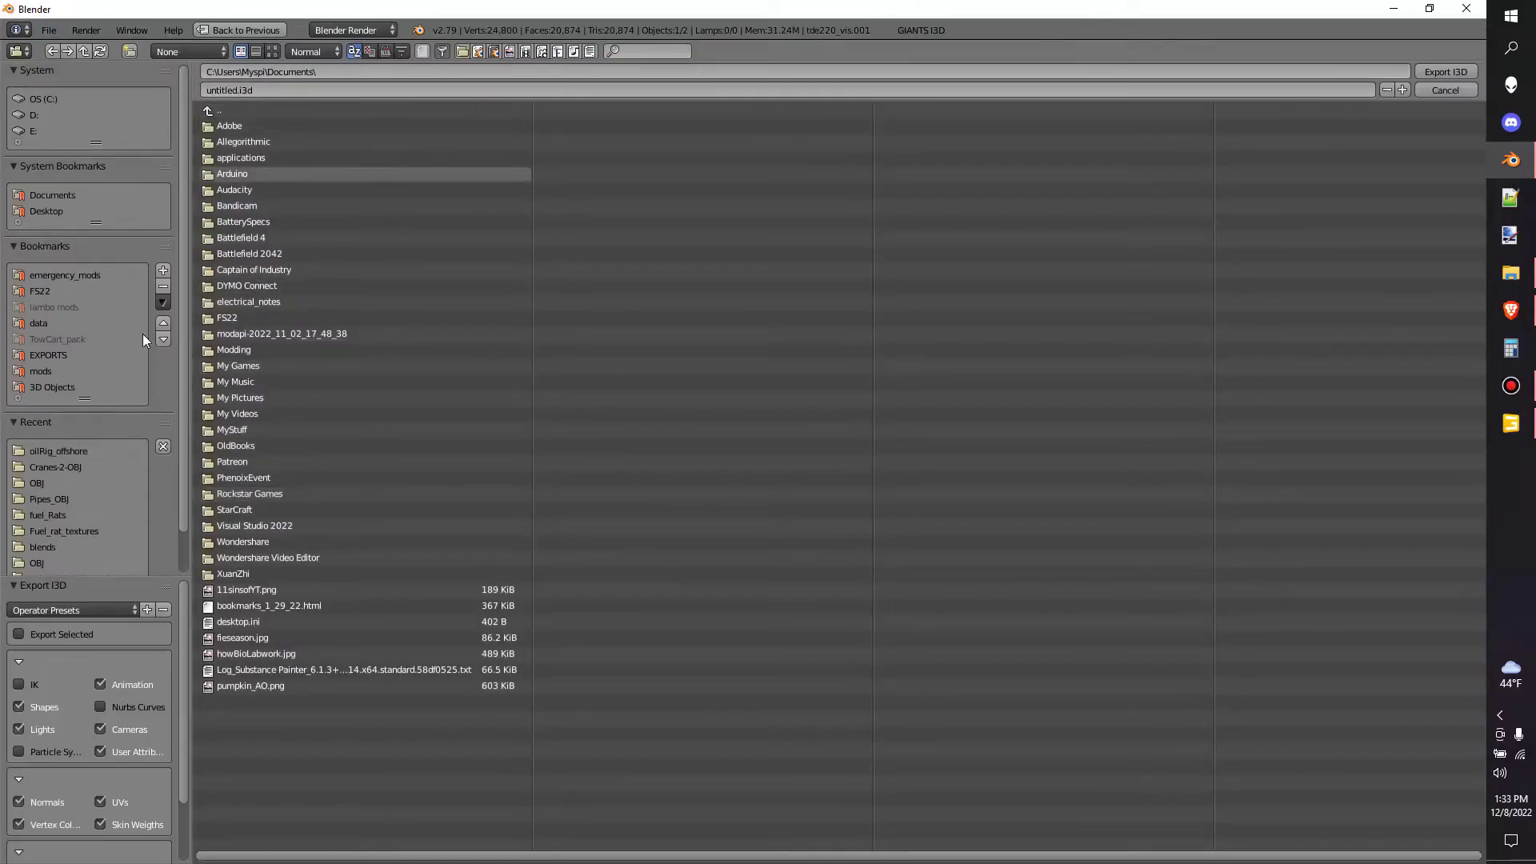
click(70, 451)
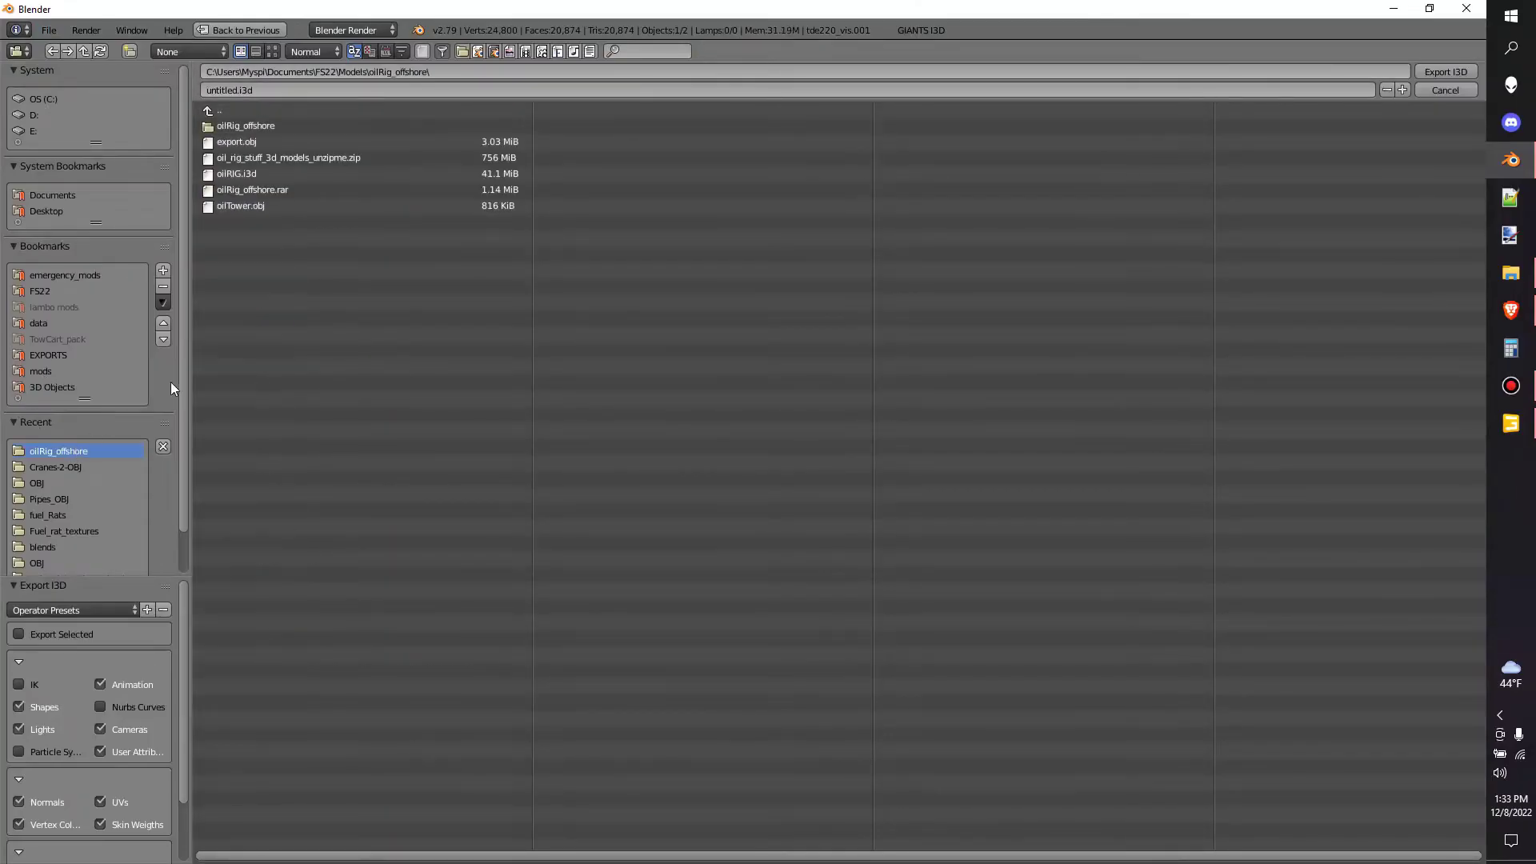
click(19, 634)
click(277, 90)
text(mys)
text(xport)
click(1450, 72)
- Switch to GIANTS Editor, import myexport.i3d from the oilRig_offshore folder, and move the imported arm beside the original mower
key(alt+Tab)
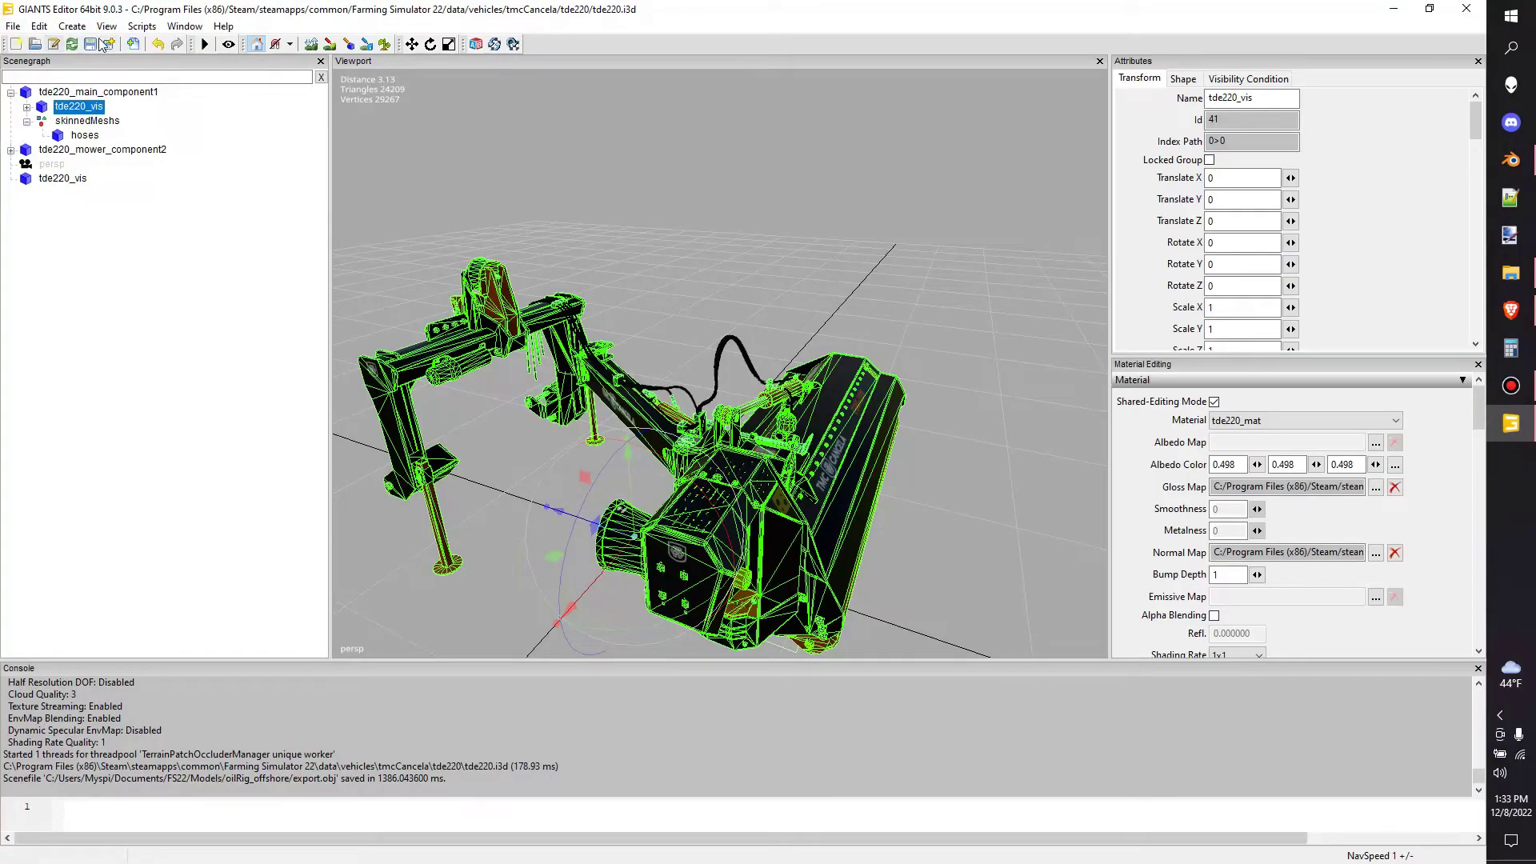
click(133, 44)
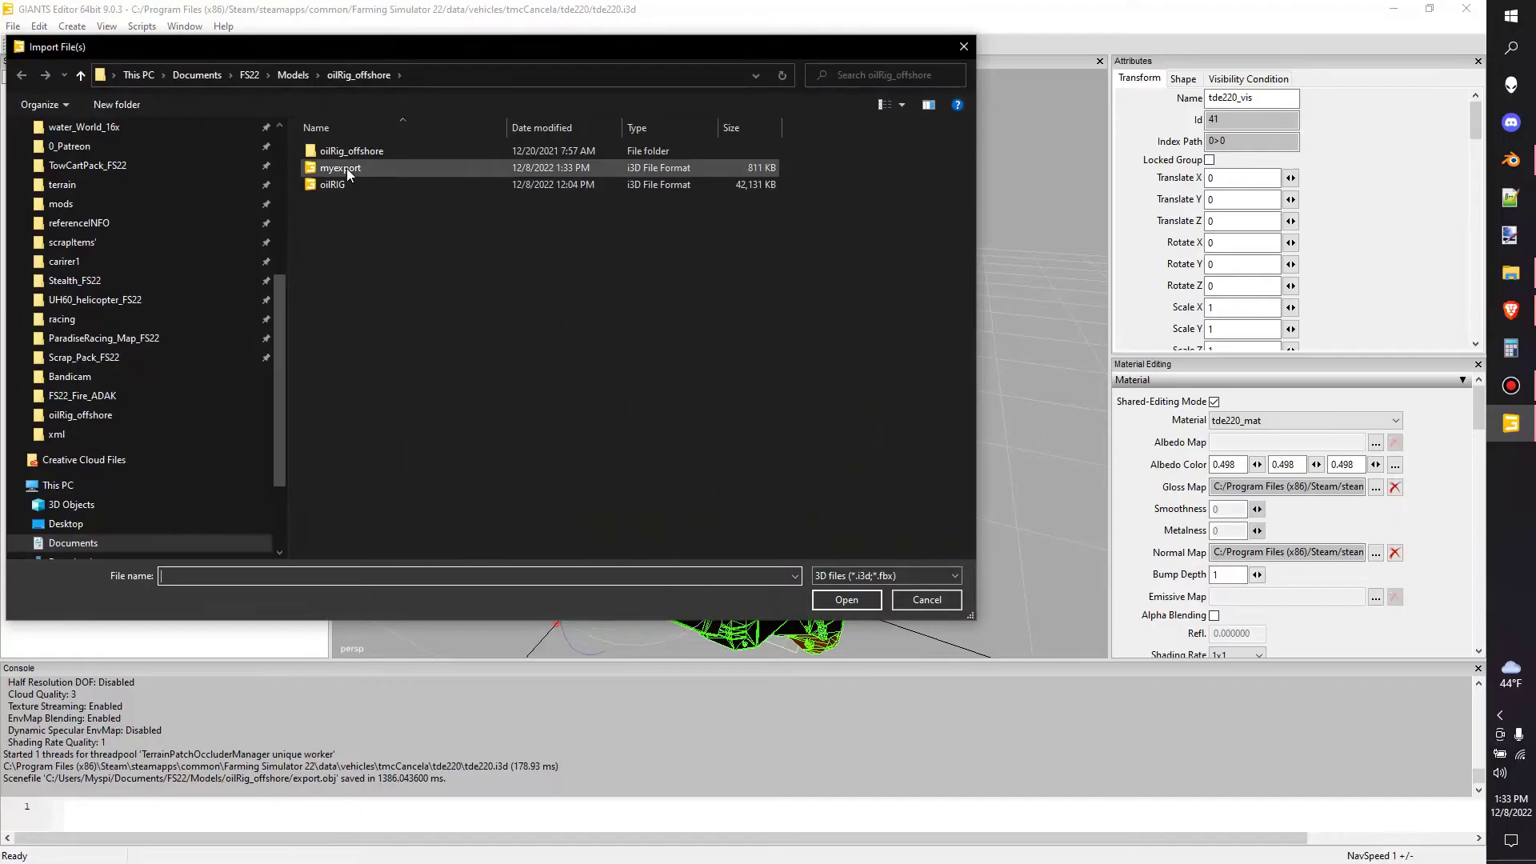
double_click(348, 169)
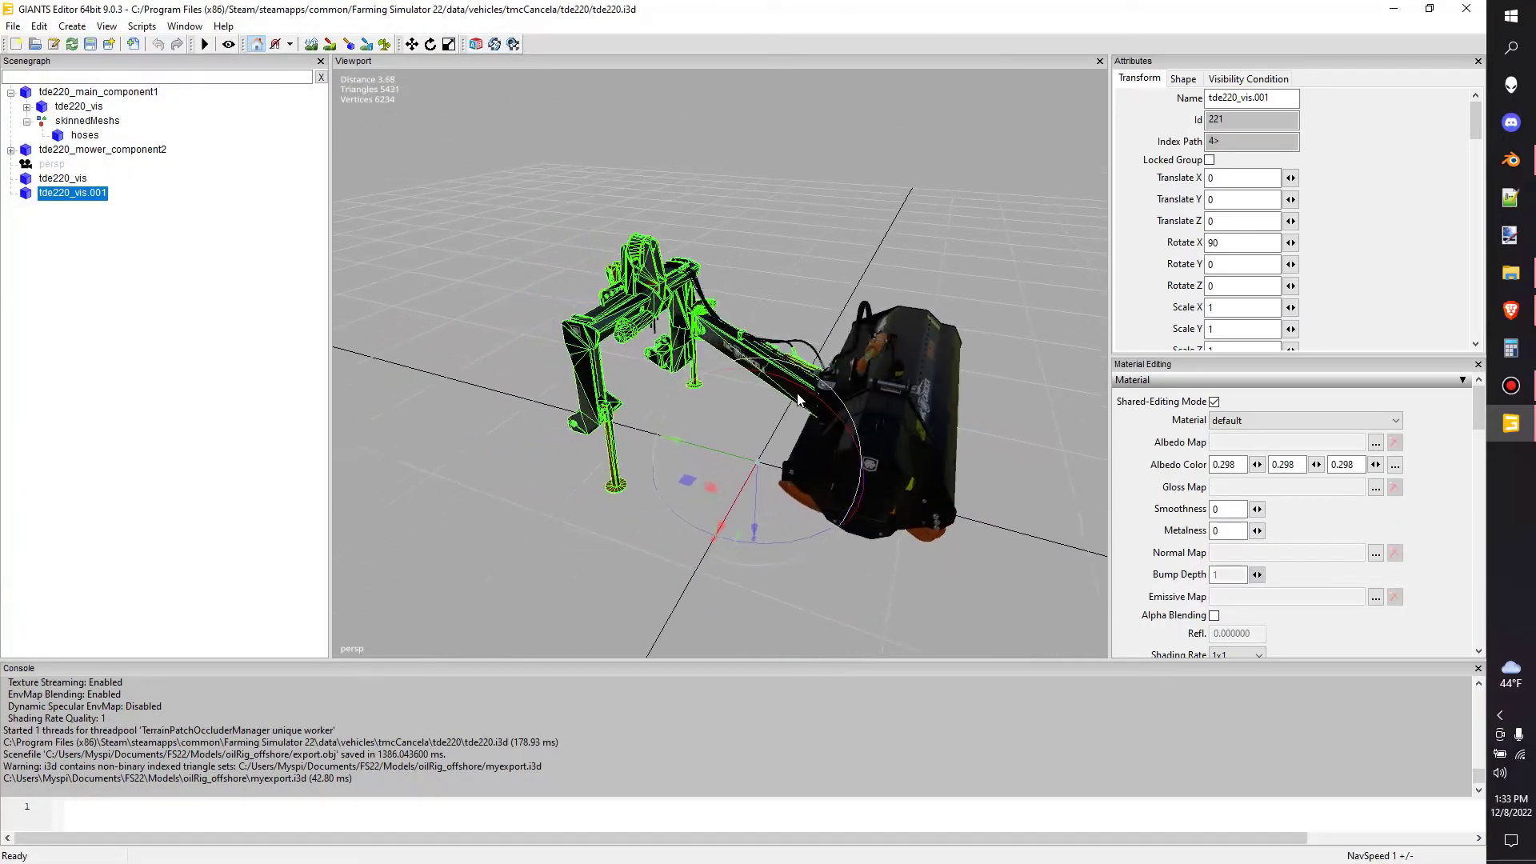
right_drag(798, 400, 300, 440)
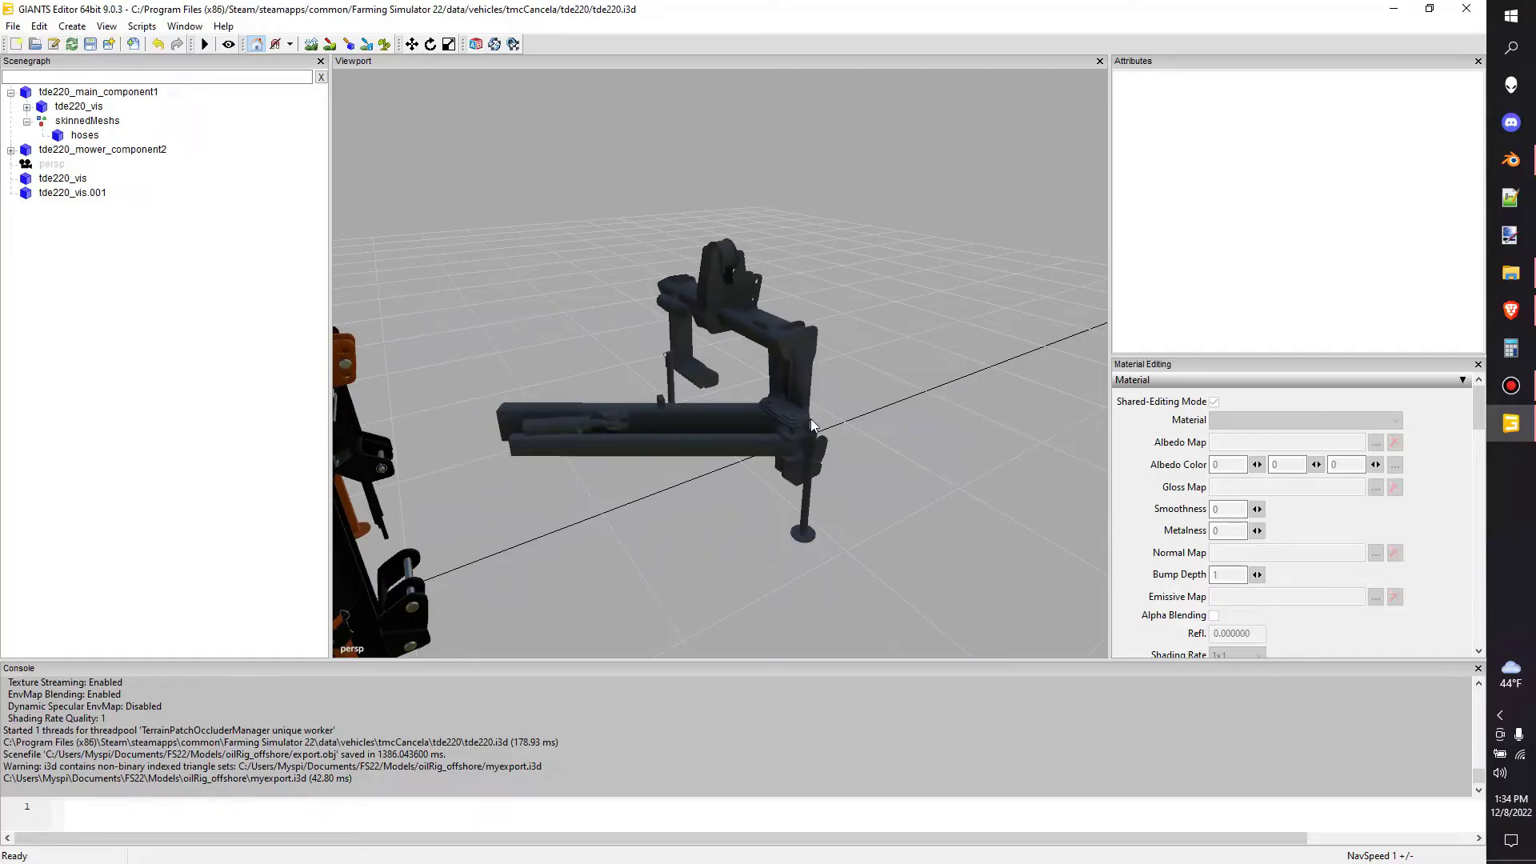
right_drag(811, 424, 712, 335)
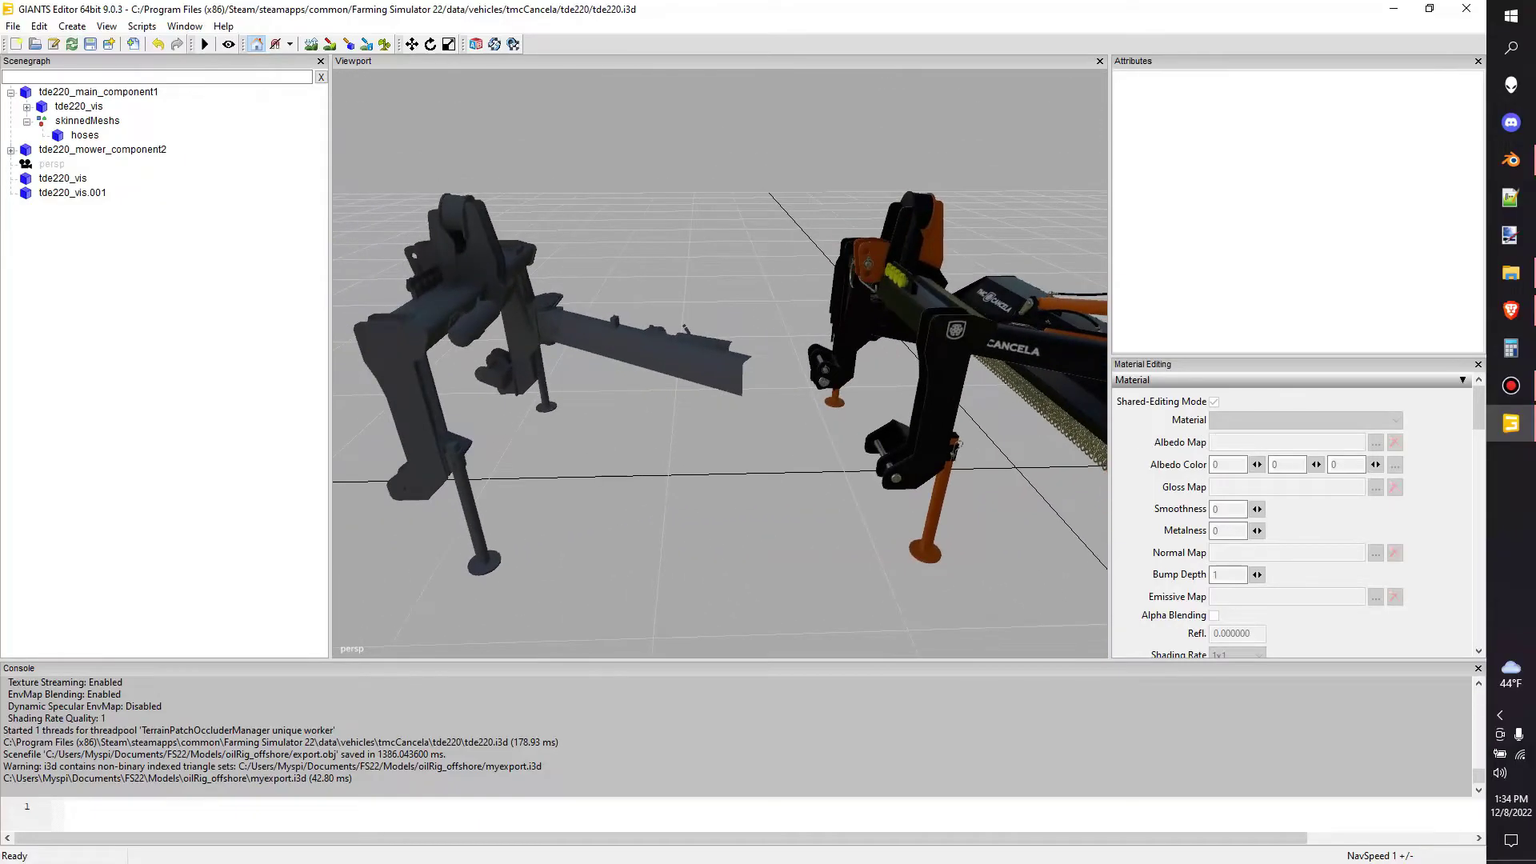